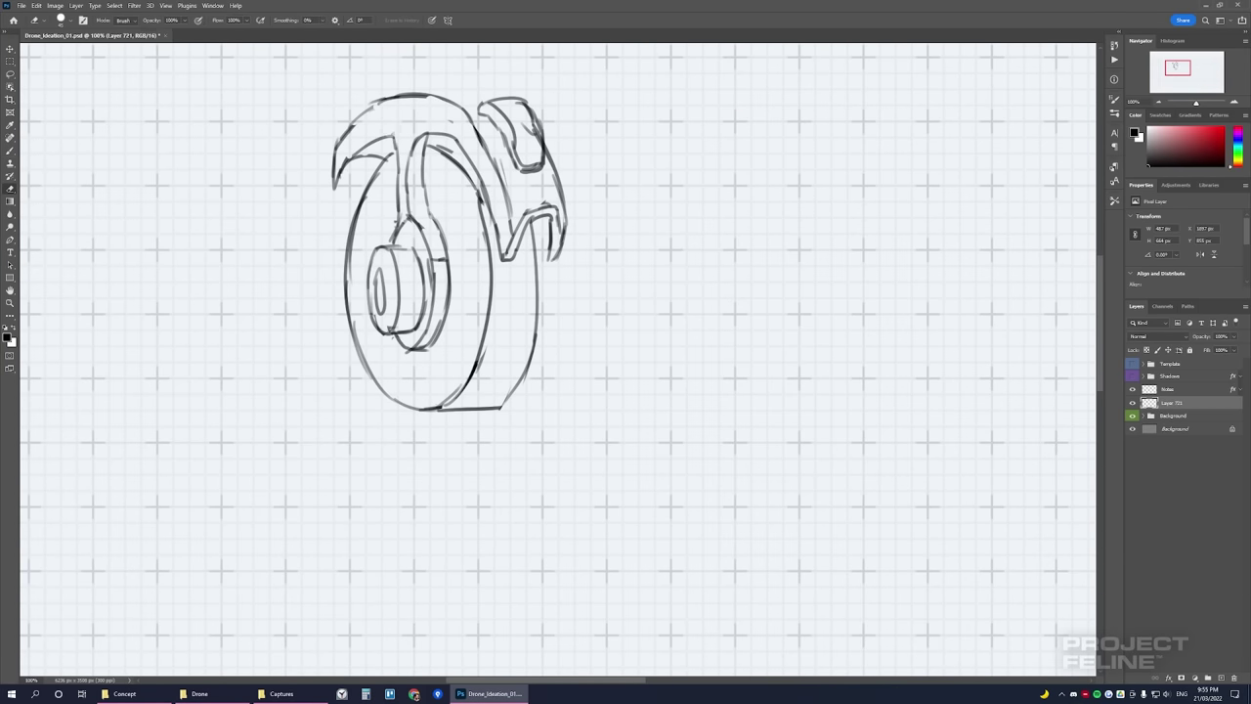
- Sketch strokes along the wheel's top, then move the left wheel sketch into the second variation slot
key("b")
left_click_drag(384, 130, 371, 272)
left_click_drag(485, 240, 418, 227)
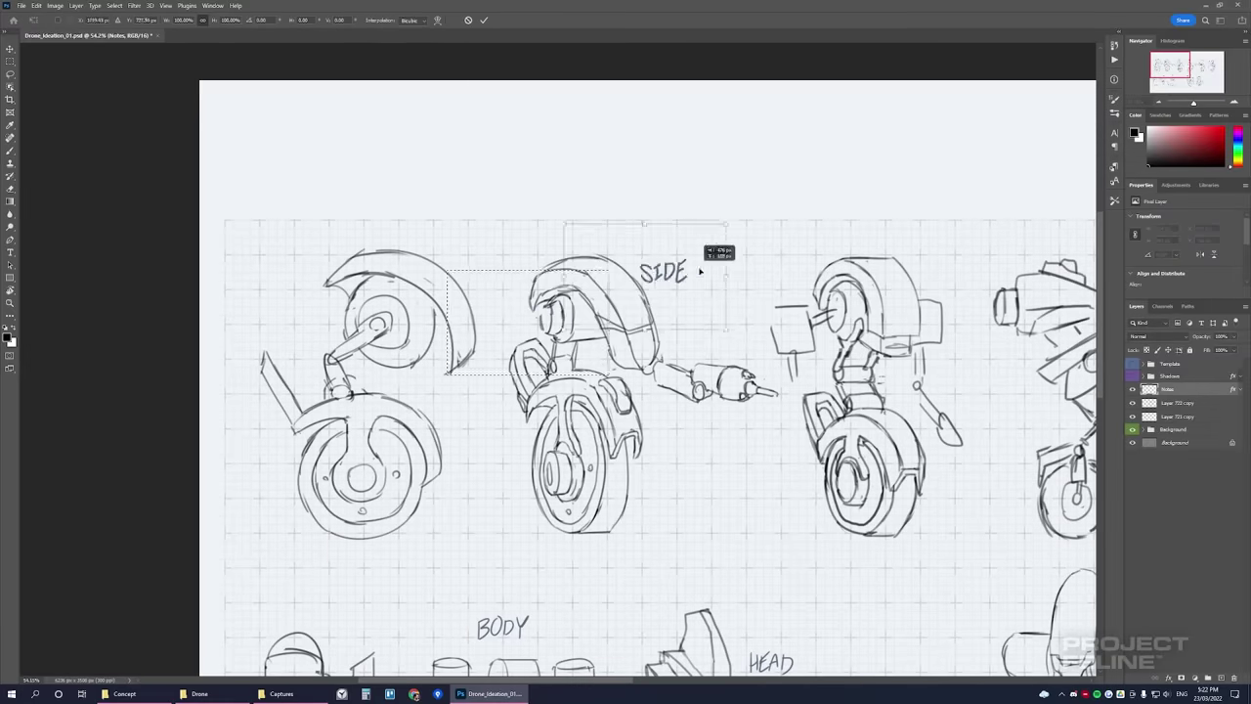
key("ctrl+t")
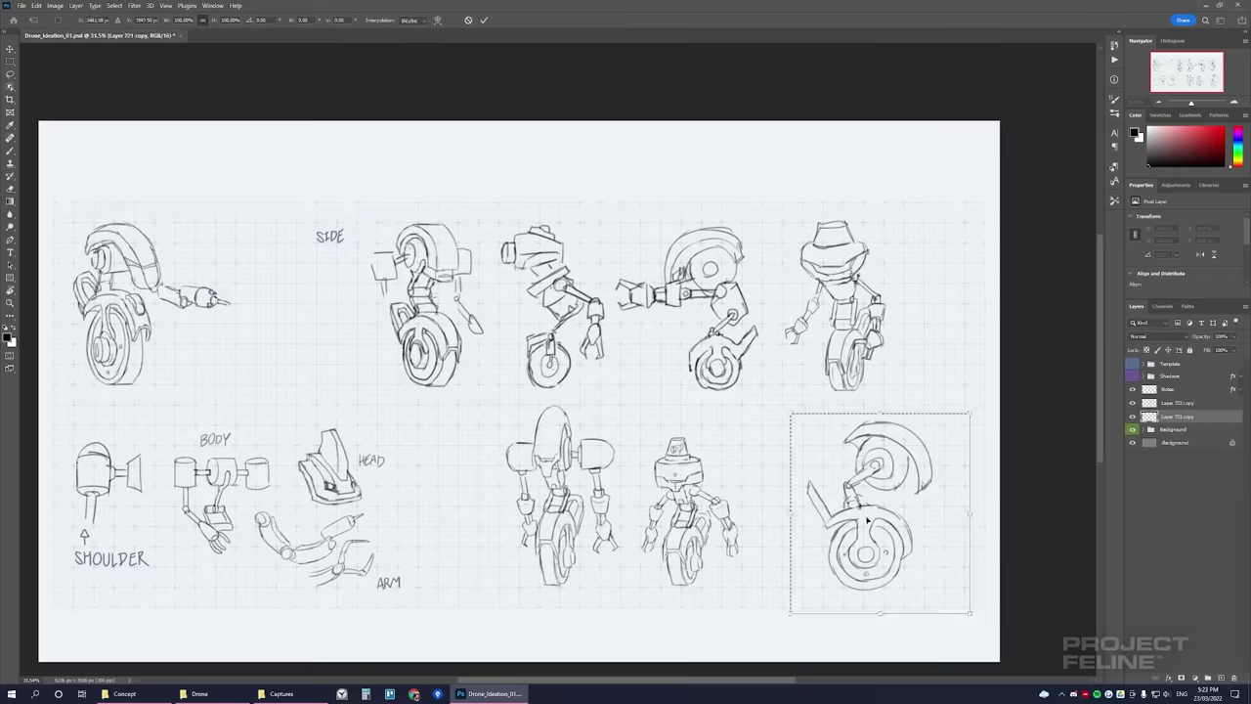
left_click_drag(880, 489, 357, 341)
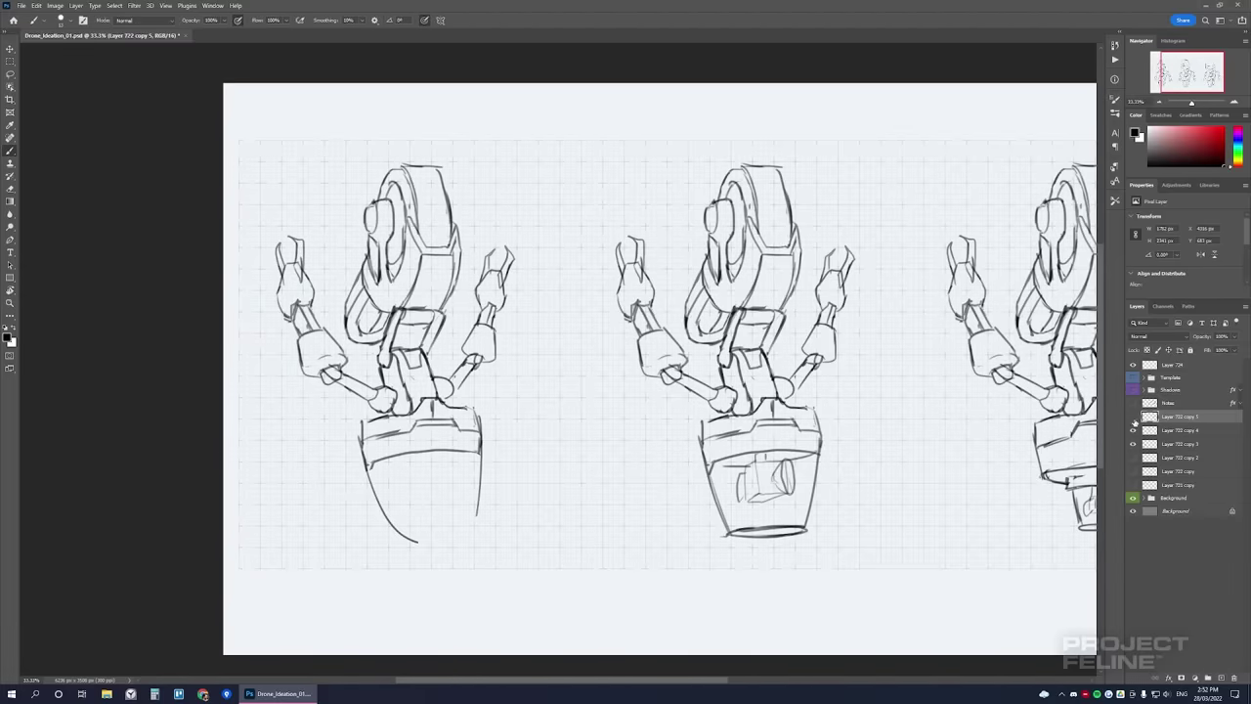
- Rotate the canvas view to a comfortable angle for drawing the front-view blueprint
key("r")
mouse_move(370, 518)
left_mouse_down()
mouse_move(746, 197)
mouse_move(800, 312)
left_mouse_up()
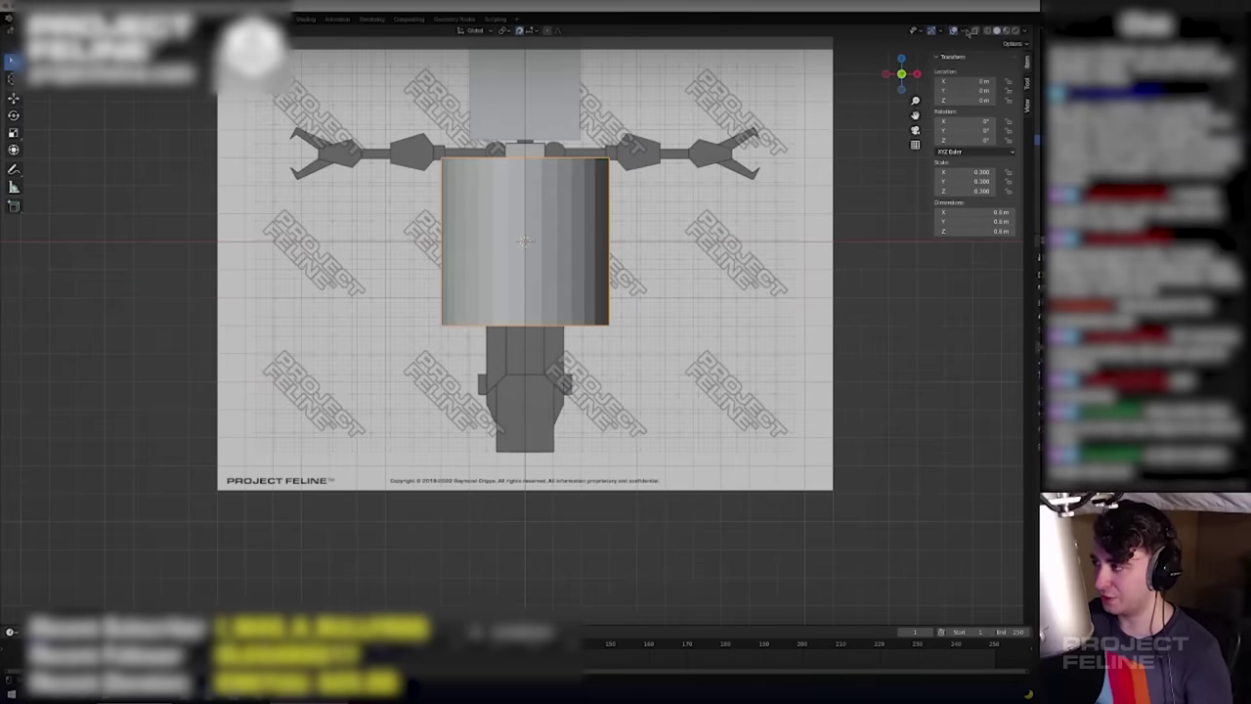
- Add a box in top view and squash it along X into a narrow rectangle for editing
scroll(587, 315, "up", 3)
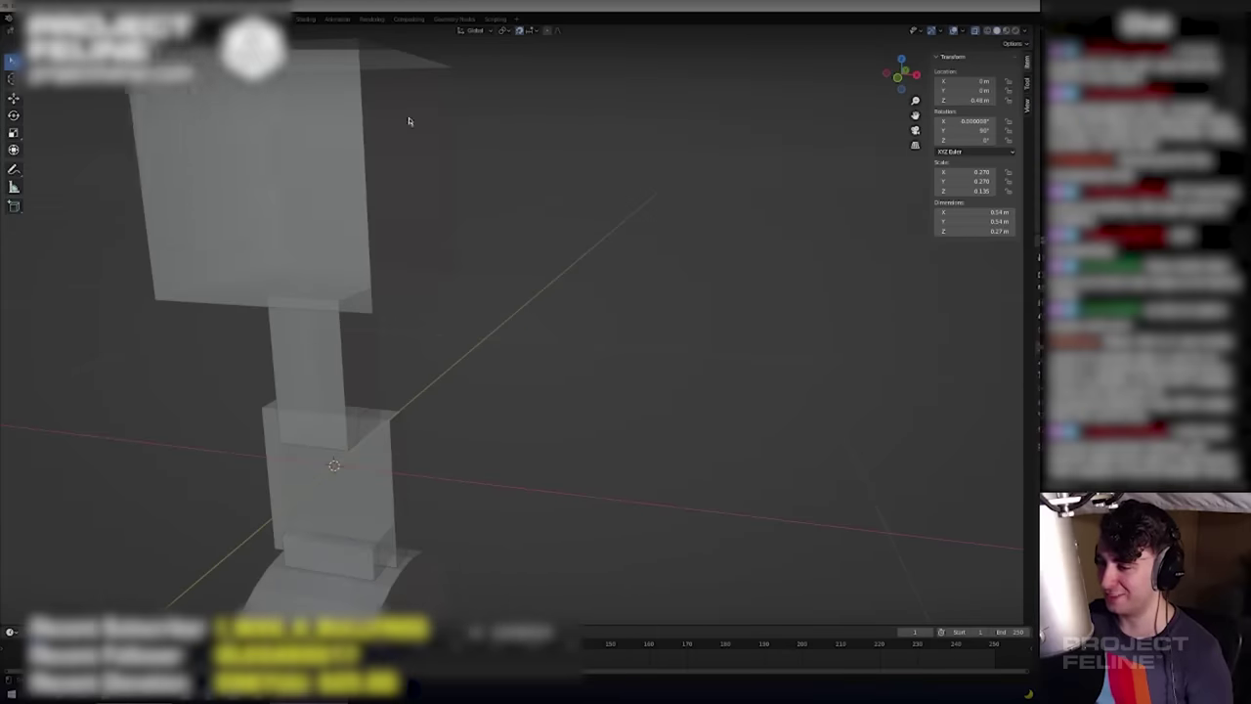
key("shift+a")
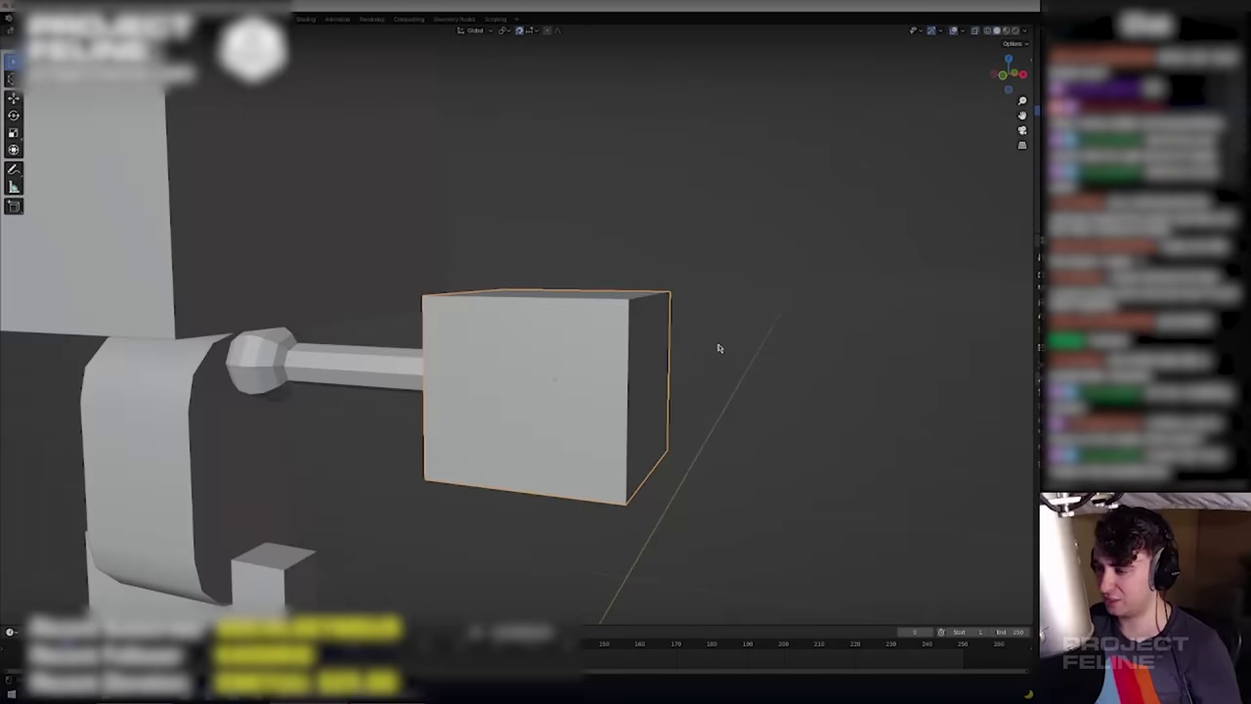
key("shift+z")
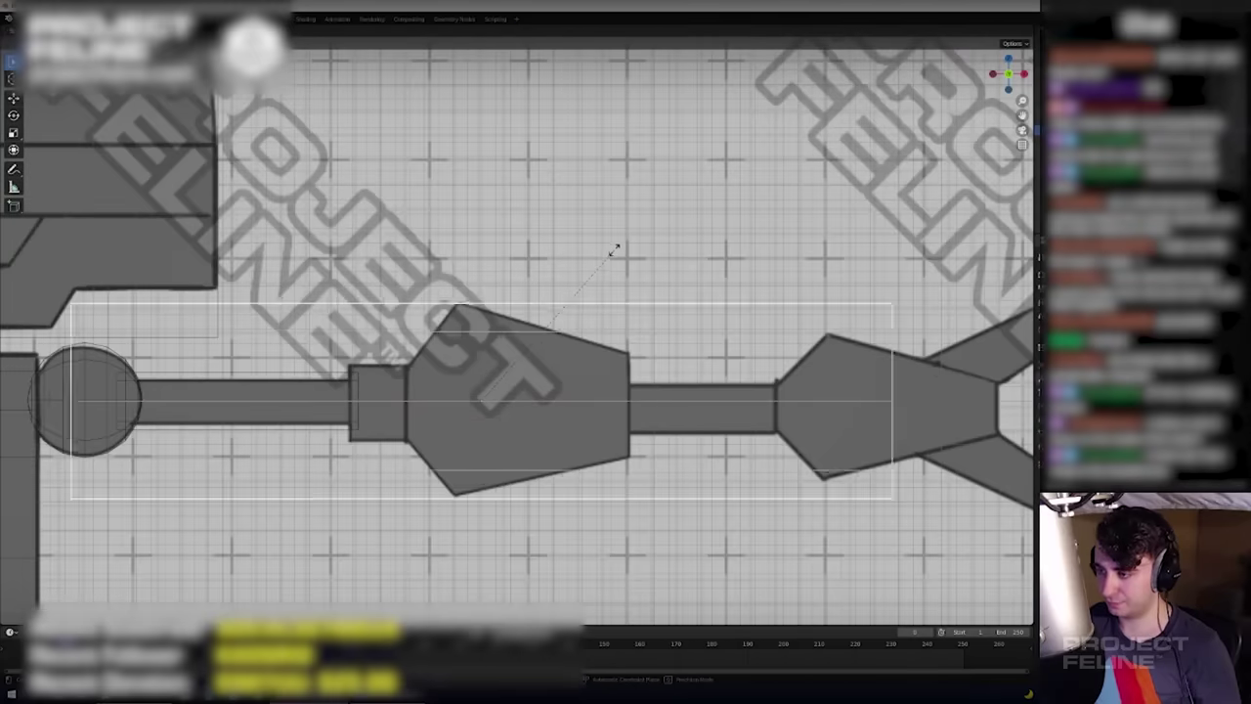
key("x")
key("Tab")
scroll(417, 418, "up", 2)
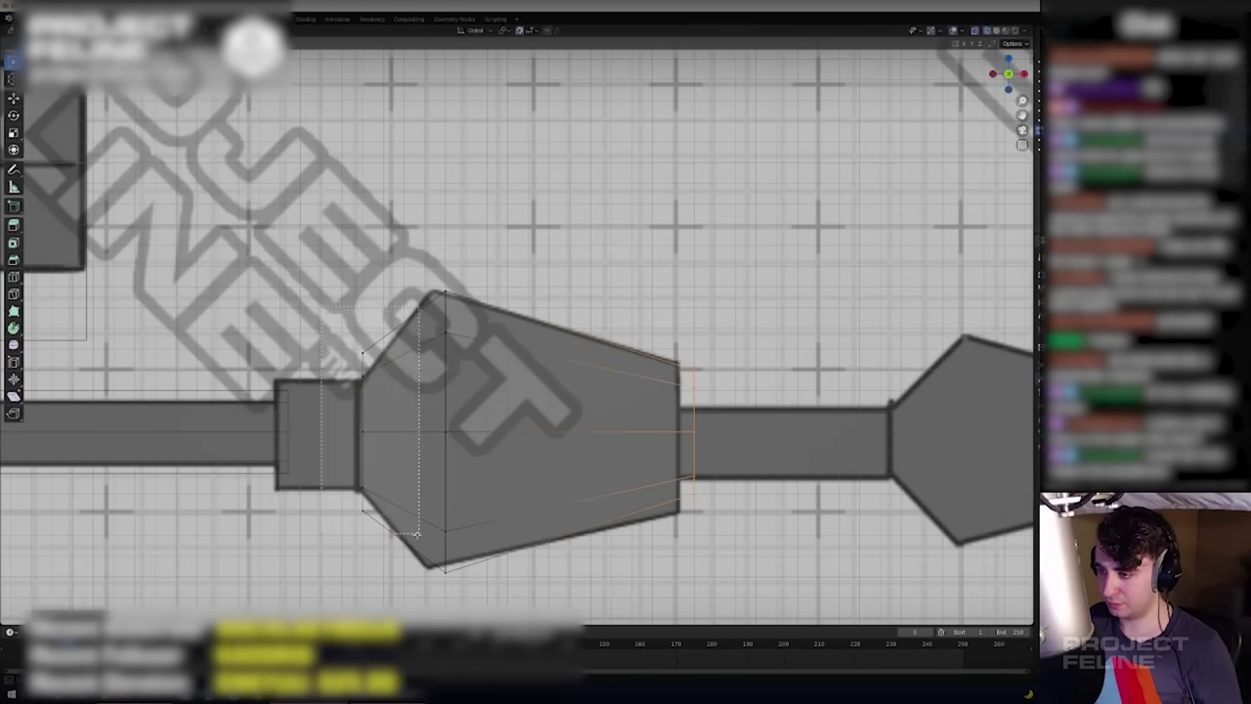
- Delete the extra cone piece, check transforms in the N sidebar, and box-select the arm parts
mouse_move(547, 435)
middle_mouse_down()
mouse_move(586, 430)
mouse_move(566, 441)
middle_mouse_up()
key("KP_7")
middle_click_drag(746, 414, 547, 293)
key("x")
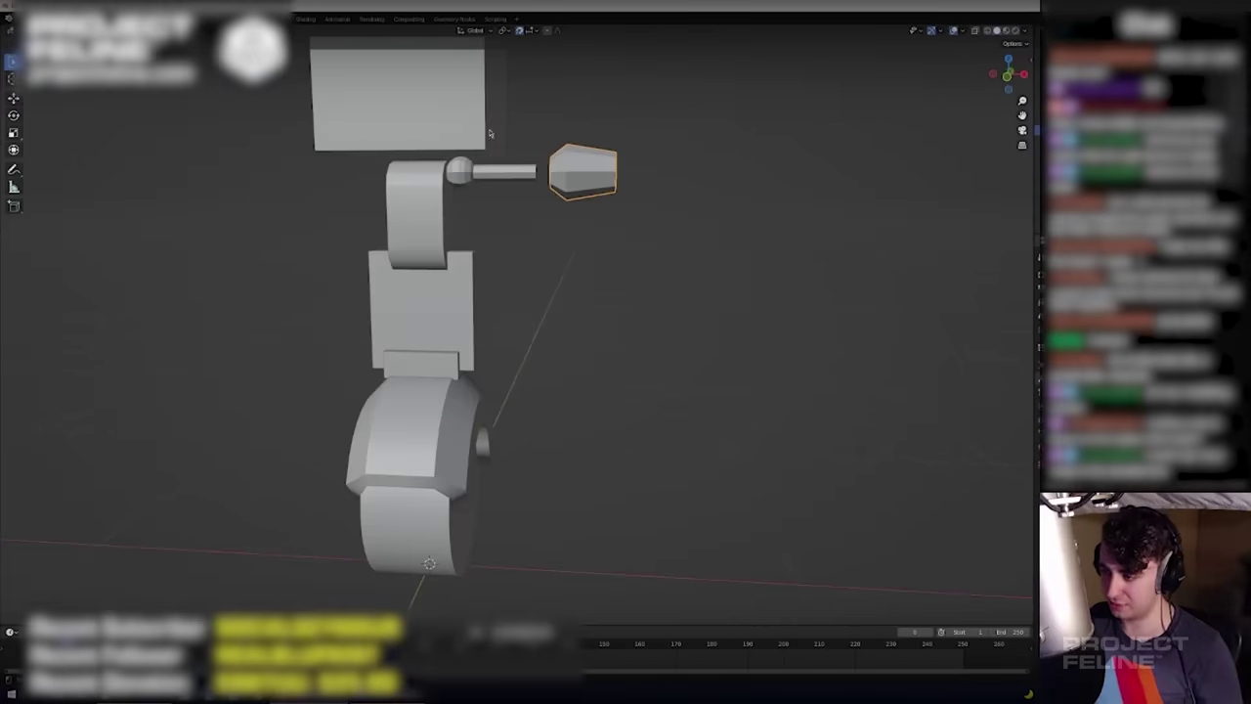
key("n")
key("Delete")
left_click_drag(663, 464, 350, 164)
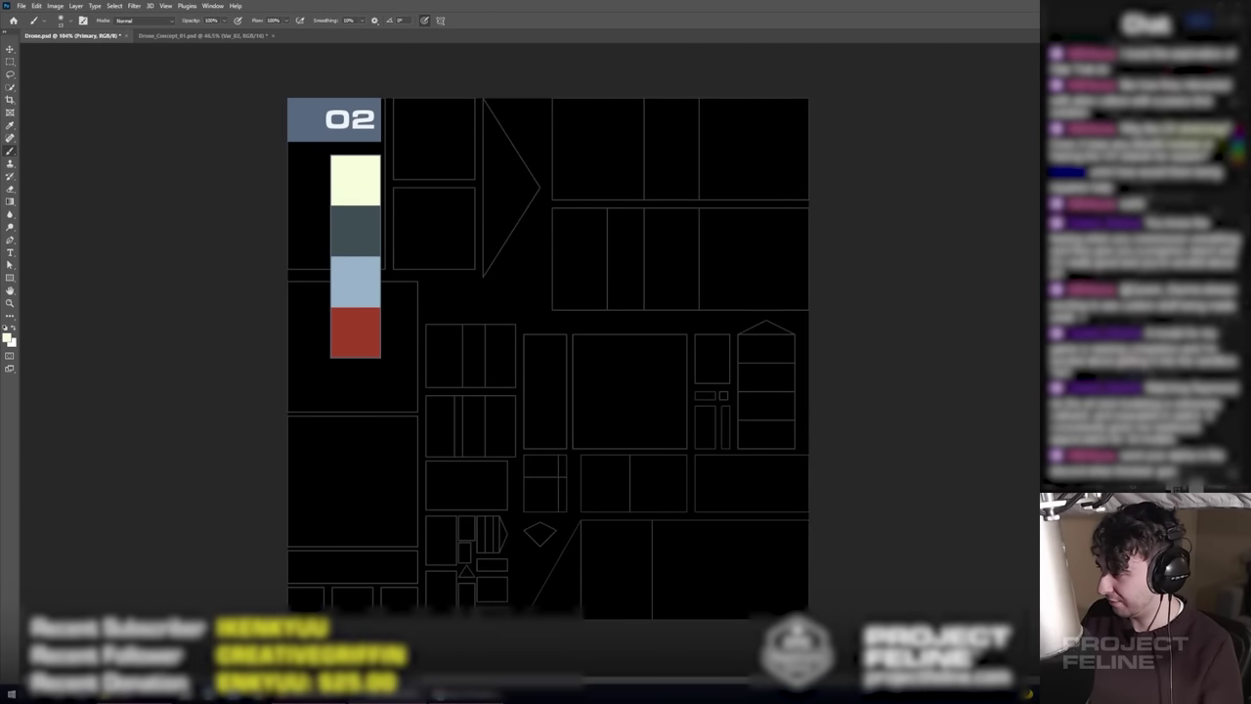
- Paste a pale-yellow colour block and stretch it across the canvas with Free Transform
key("ctrl+v")
key("ctrl+t")
left_click_drag(463, 489, 775, 174)
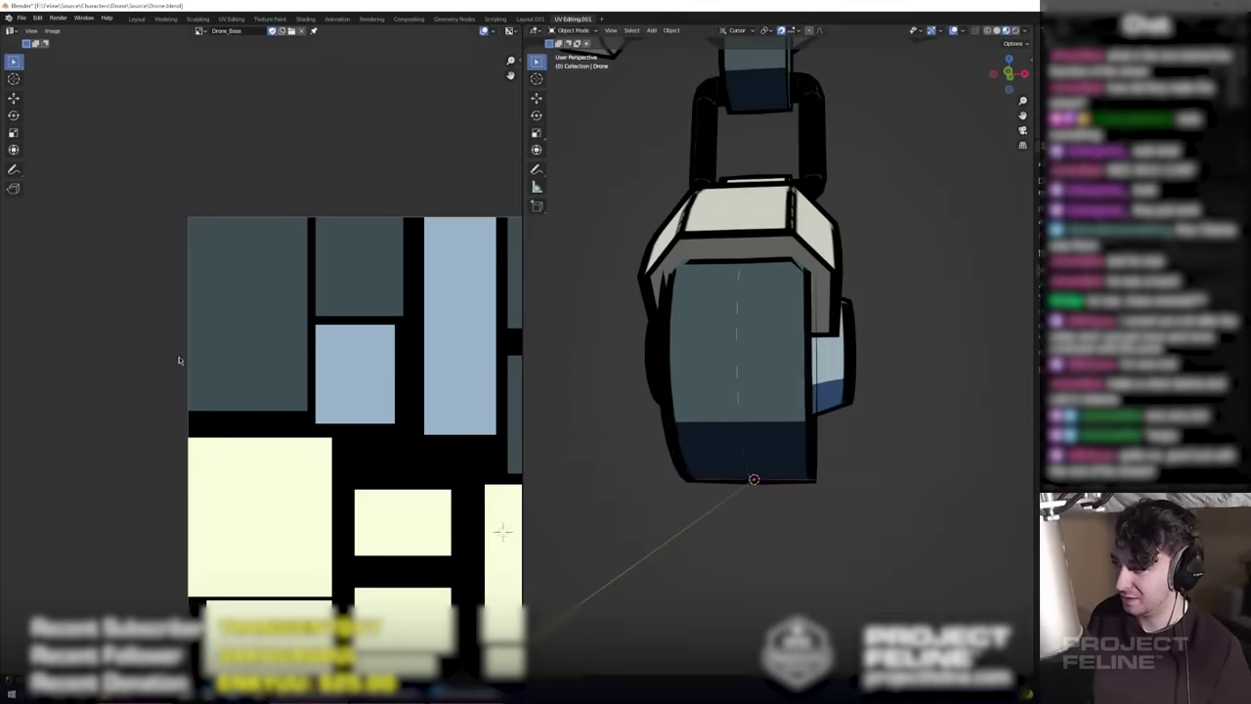
- Check the textured drone from the front, then widen the light-blue block by its right edge
middle_click_drag(595, 303, 754, 347)
scroll(754, 347, "down", 5)
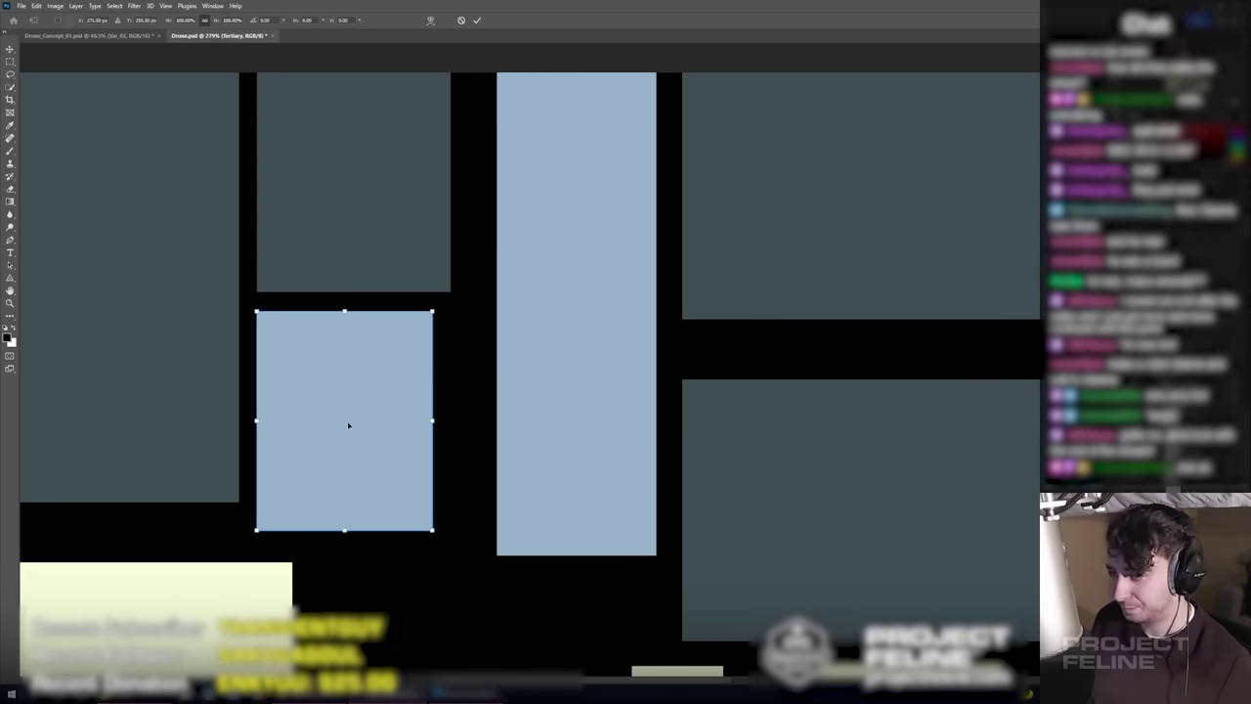
mouse_move(432, 420)
left_mouse_down()
mouse_move(496, 410)
mouse_move(445, 421)
left_mouse_up()
key("ctrl+s")
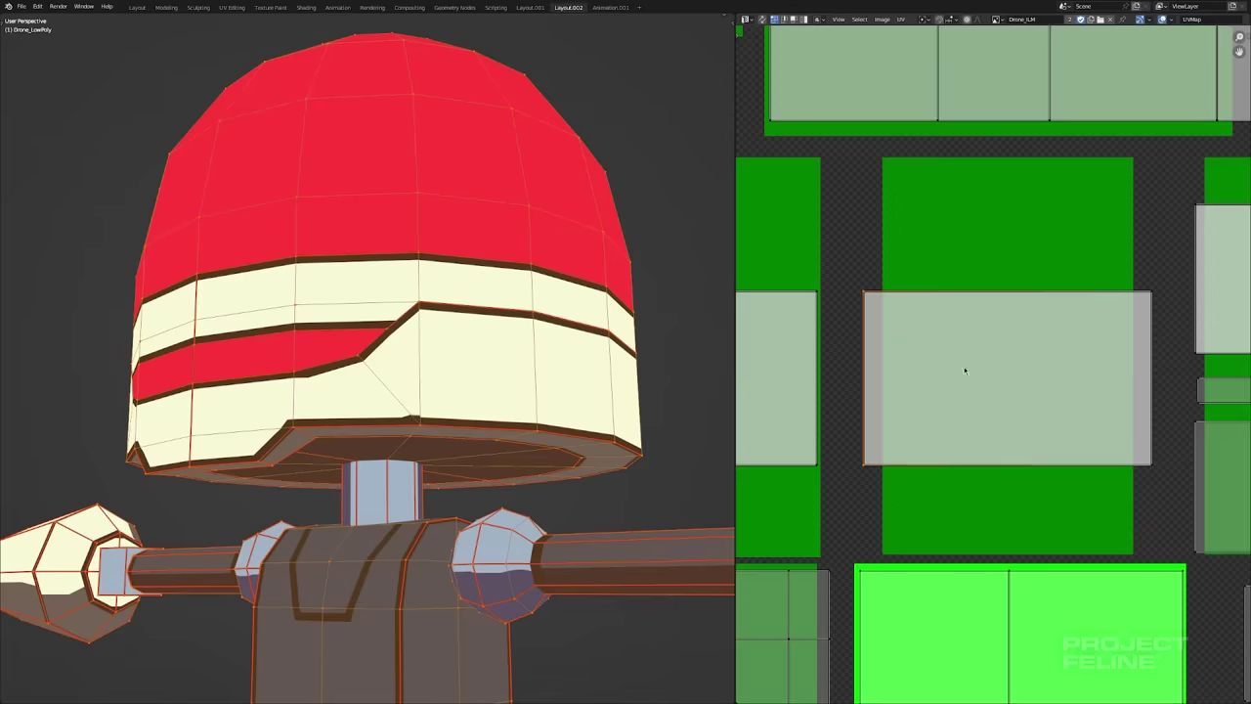
- Test-move the UV island's left and right edges along X, then undo those moves
key("g")
key("x")
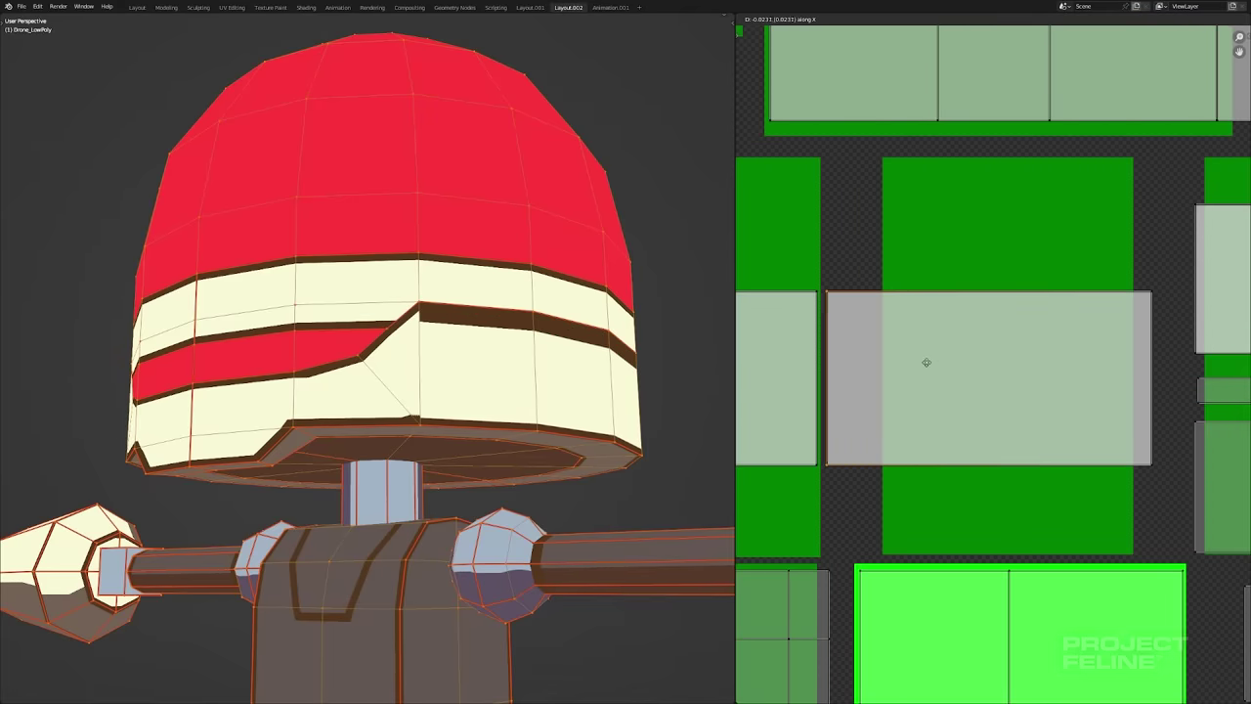
left_click(935, 360)
key("g")
key("x")
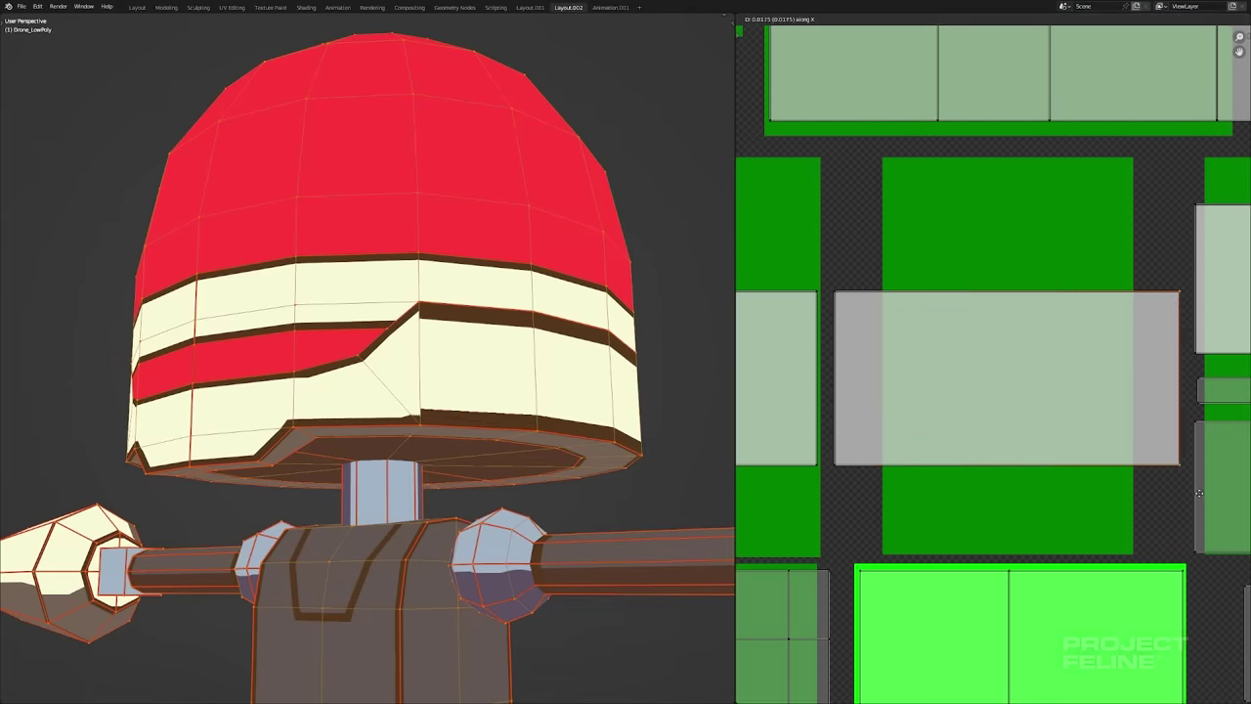
left_click(1198, 494)
key("ctrl+z")
key("ctrl+z")
key("ctrl+z")
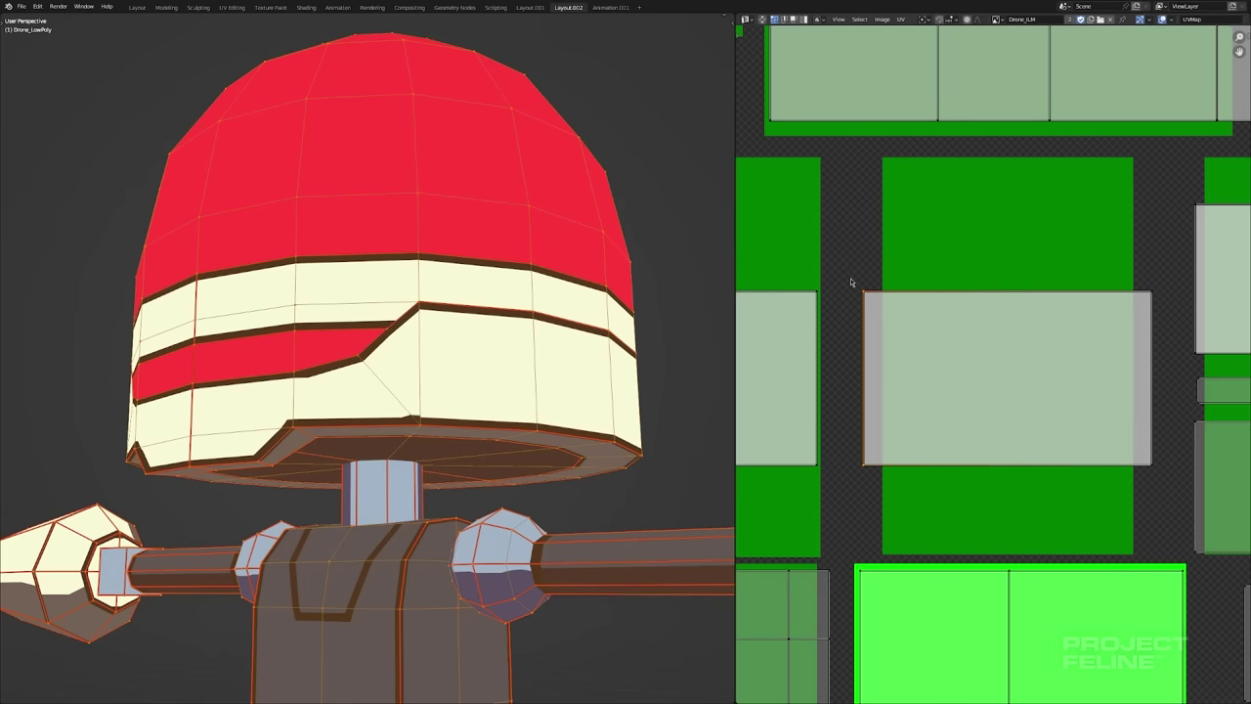
- Box-select the head's UV island and scale it wider along X
left_click_drag(1136, 512, 1137, 513)
key("x")
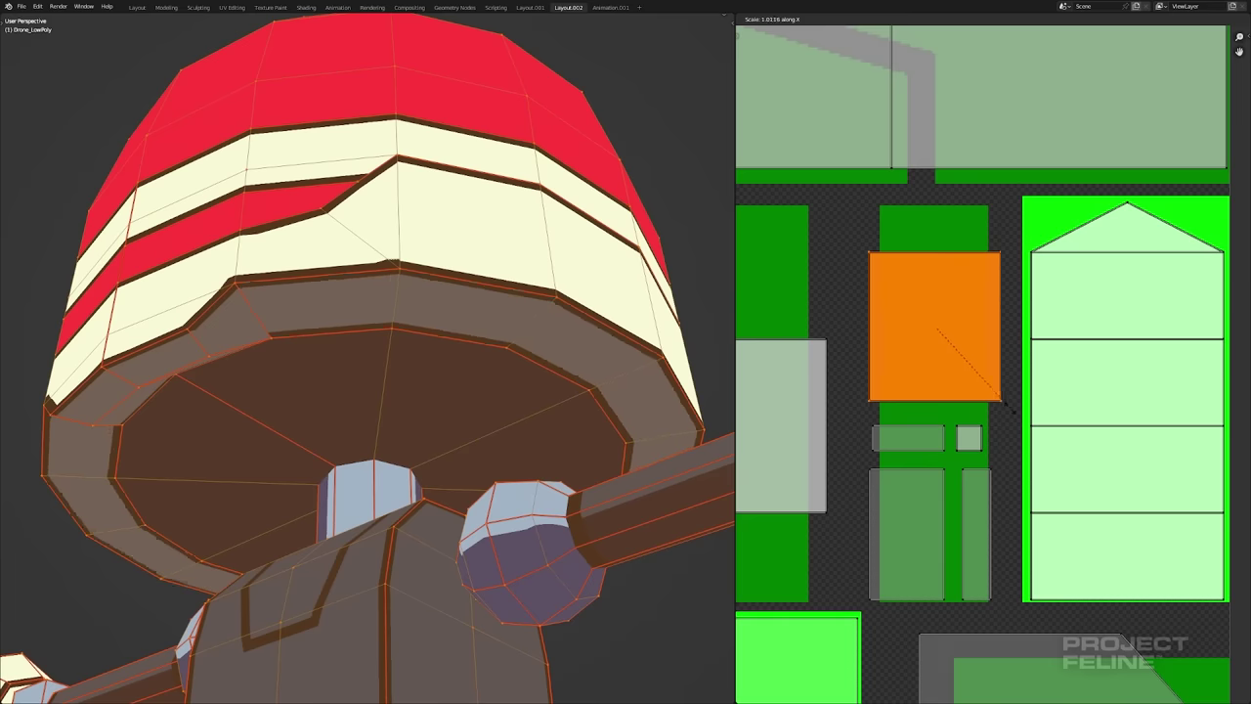
left_click(1023, 403)
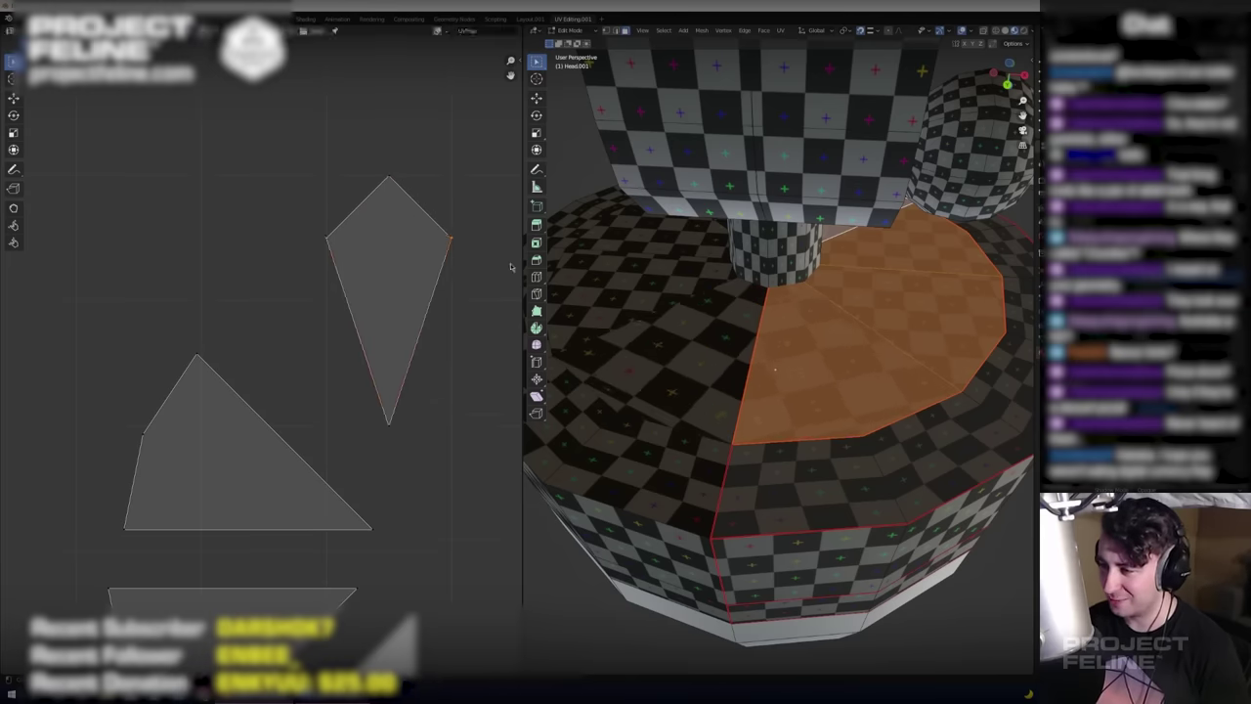
- Retry unwrapping the underside and head band faces, undoing attempts until the UV islands are clean
key("ctrl+z")
key("ctrl+z")
key("ctrl+z")
key("ctrl+z")
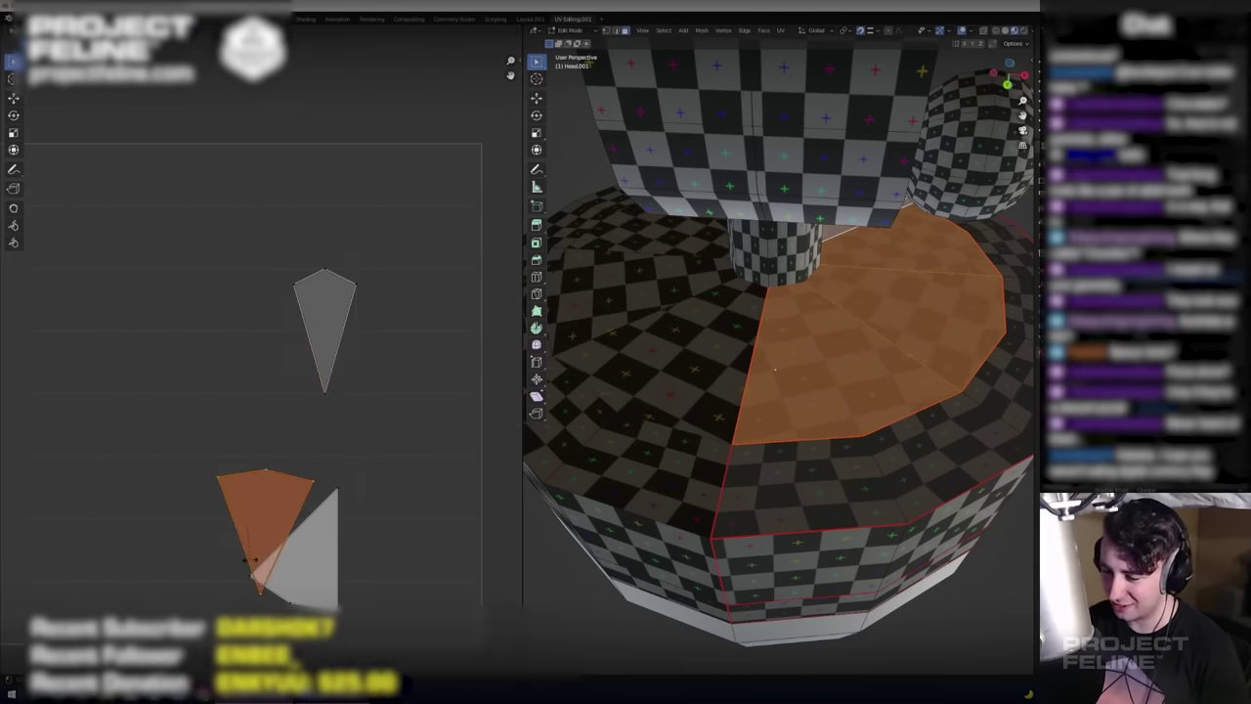
key("ctrl+z")
key("ctrl+z")
key("ctrl+z")
key("ctrl+z")
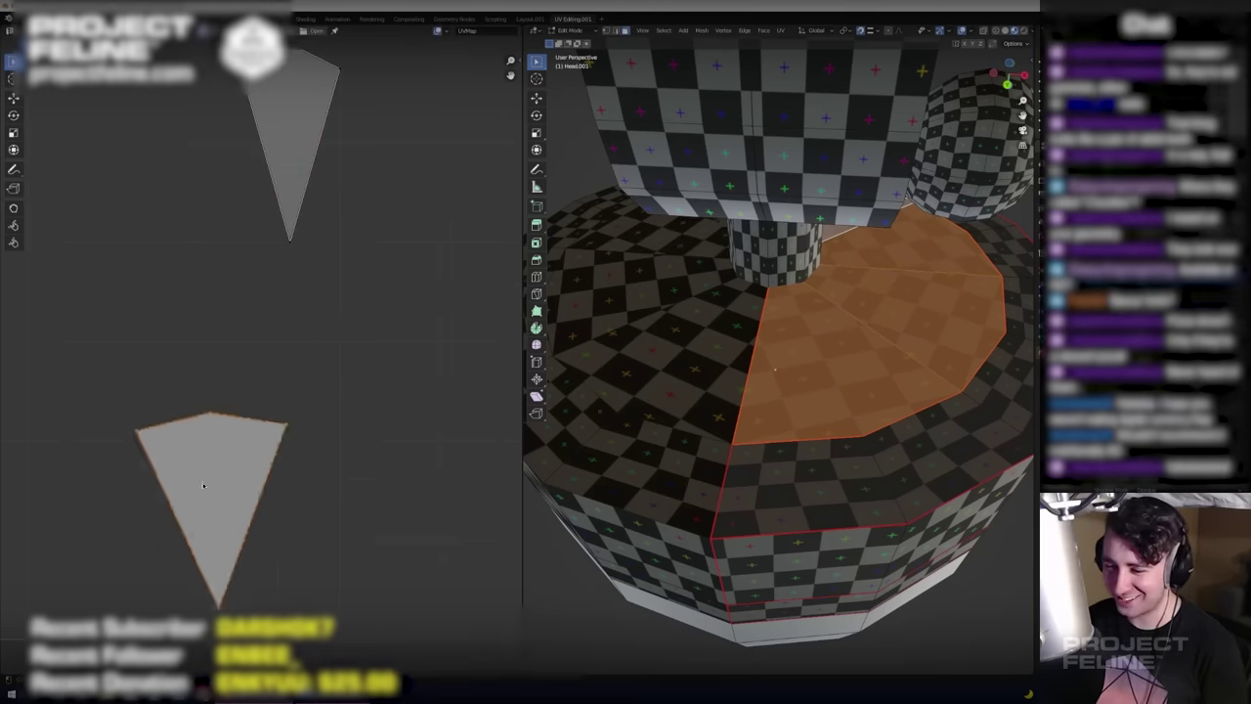
key("ctrl+z")
key("ctrl+z")
key("ctrl+z")
key("ctrl+z")
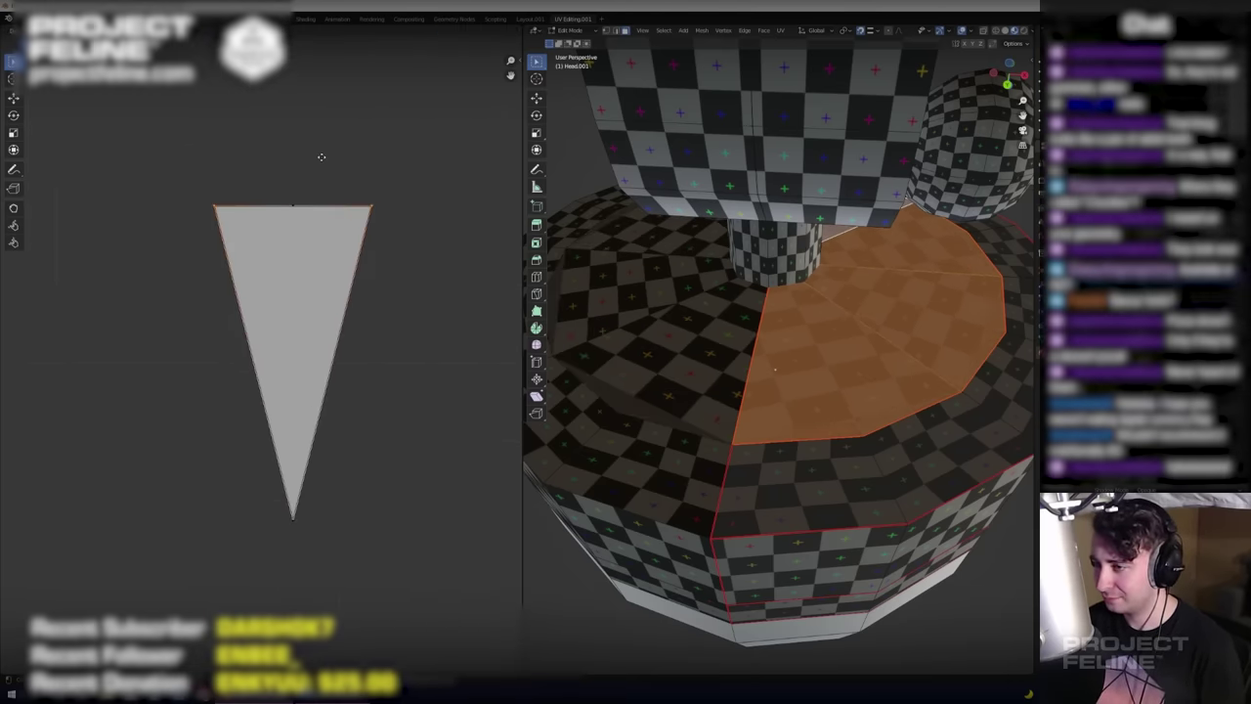
key("ctrl+z")
key("ctrl+z")
key("ctrl+z")
key("ctrl+z")
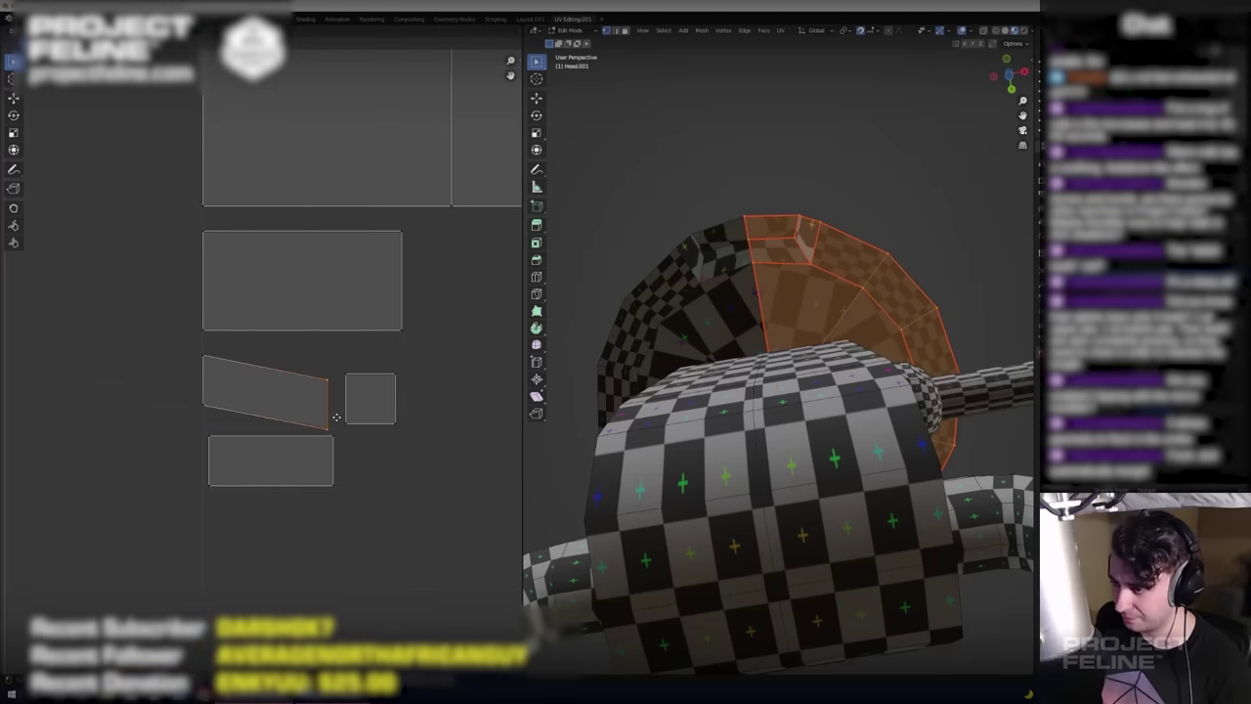
key("ctrl+z")
key("ctrl+z")
key("ctrl+z")
key("ctrl+z")
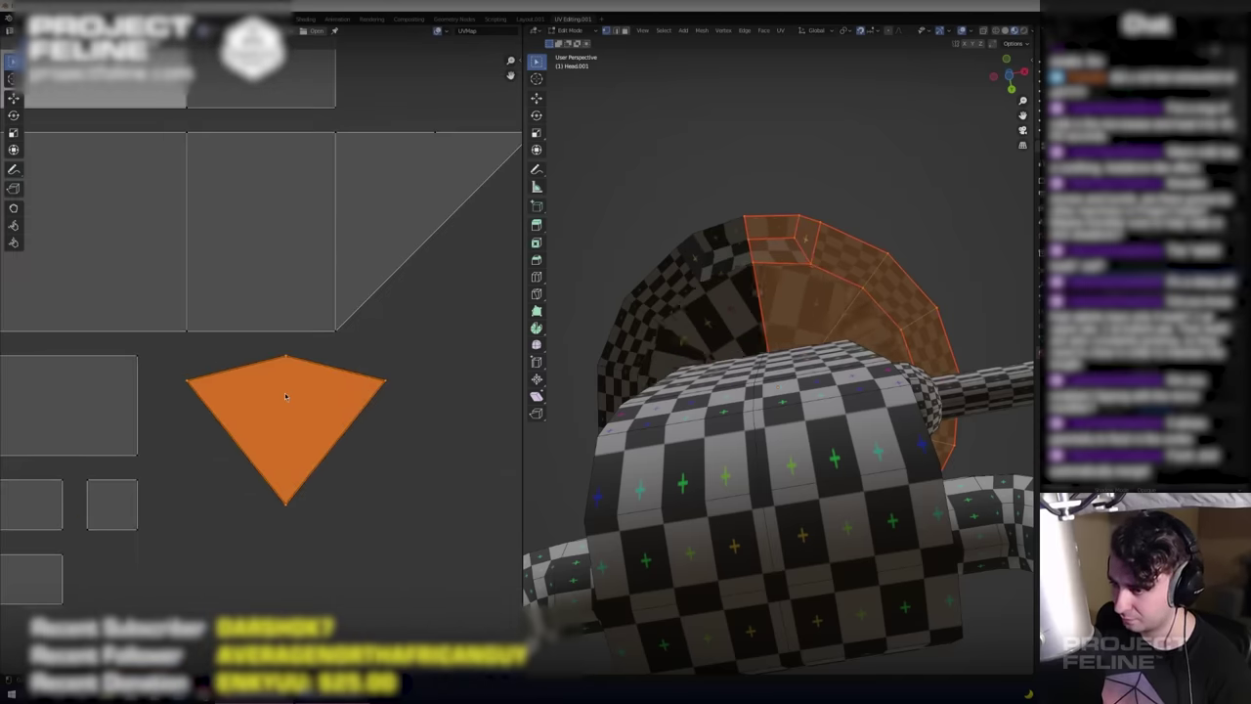
key("ctrl+z")
key("ctrl+z")
key("ctrl+z")
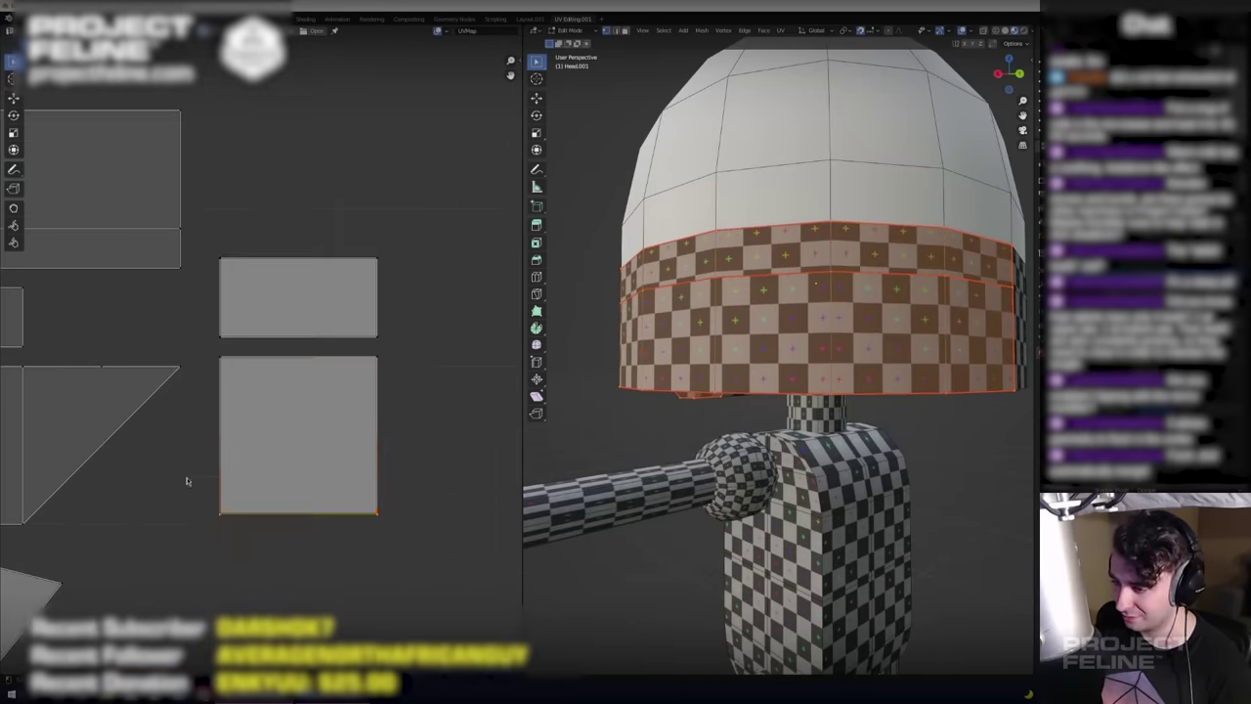
left_click(284, 285)
key("ctrl+z")
key("ctrl+z")
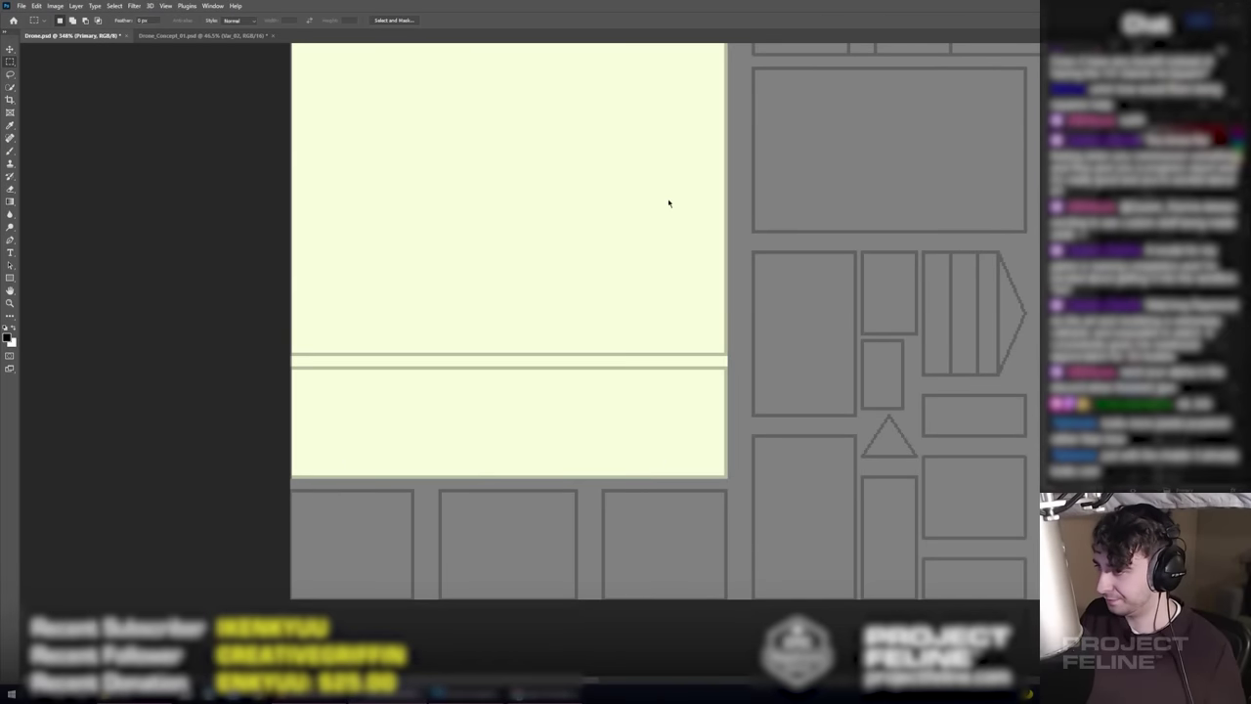
- Commit the moved pale-yellow copy, duplicate the colour layer, and begin transforming the light-blue layer
scroll(668, 201, "down", 3, "alt")
scroll(557, 439, "up", 5, "alt")
scroll(395, 390, "down", 3, "alt")
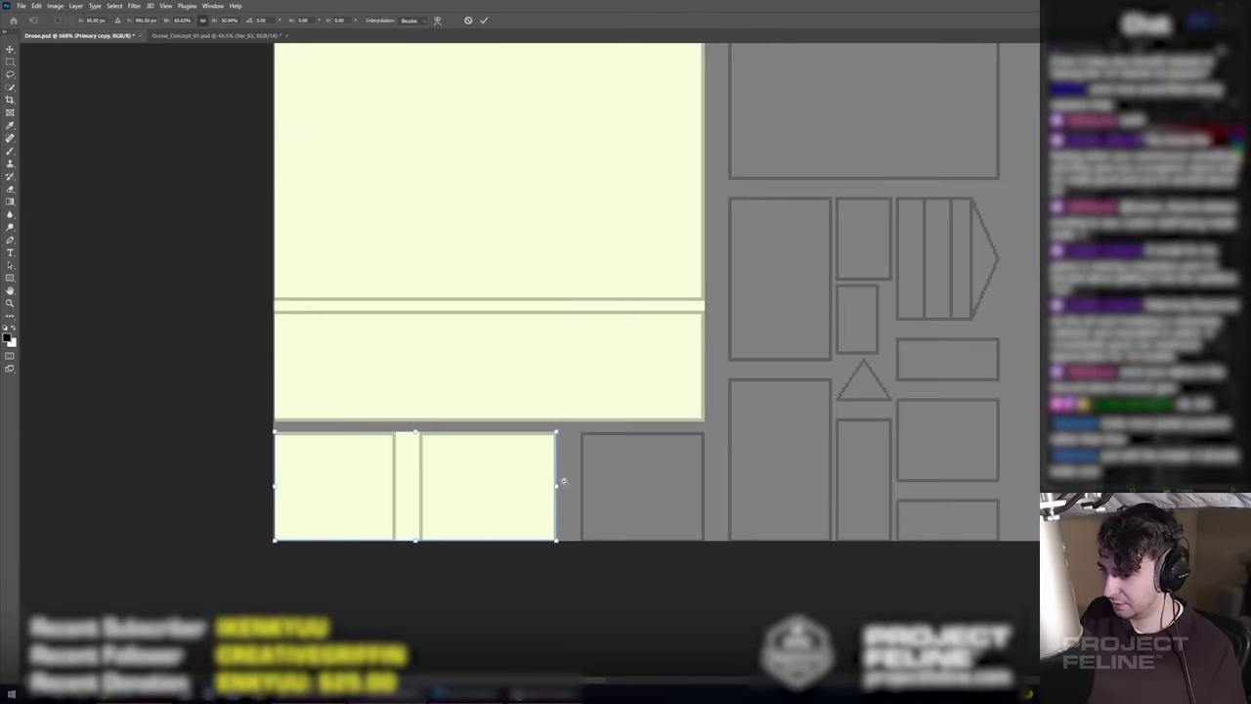
key("Return")
scroll(553, 455, "down", 4, "alt")
key("ctrl+j")
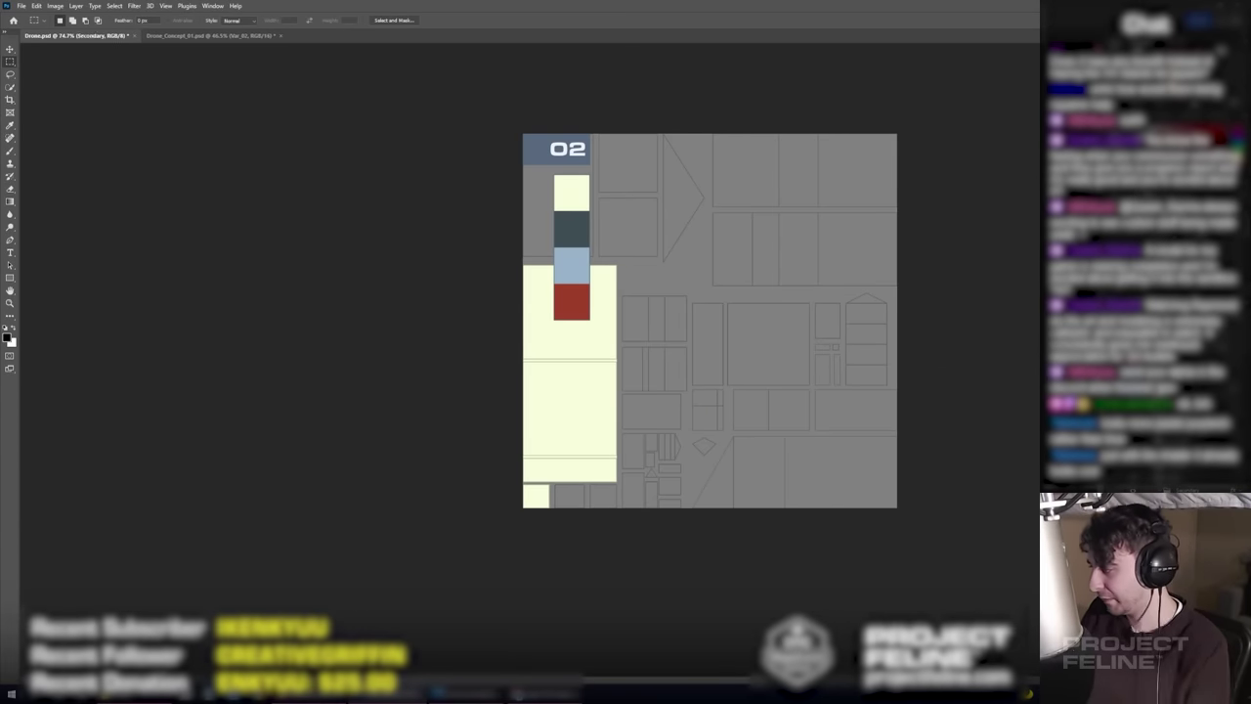
key("ctrl+t")
scroll(654, 311, "up", 5, "alt")
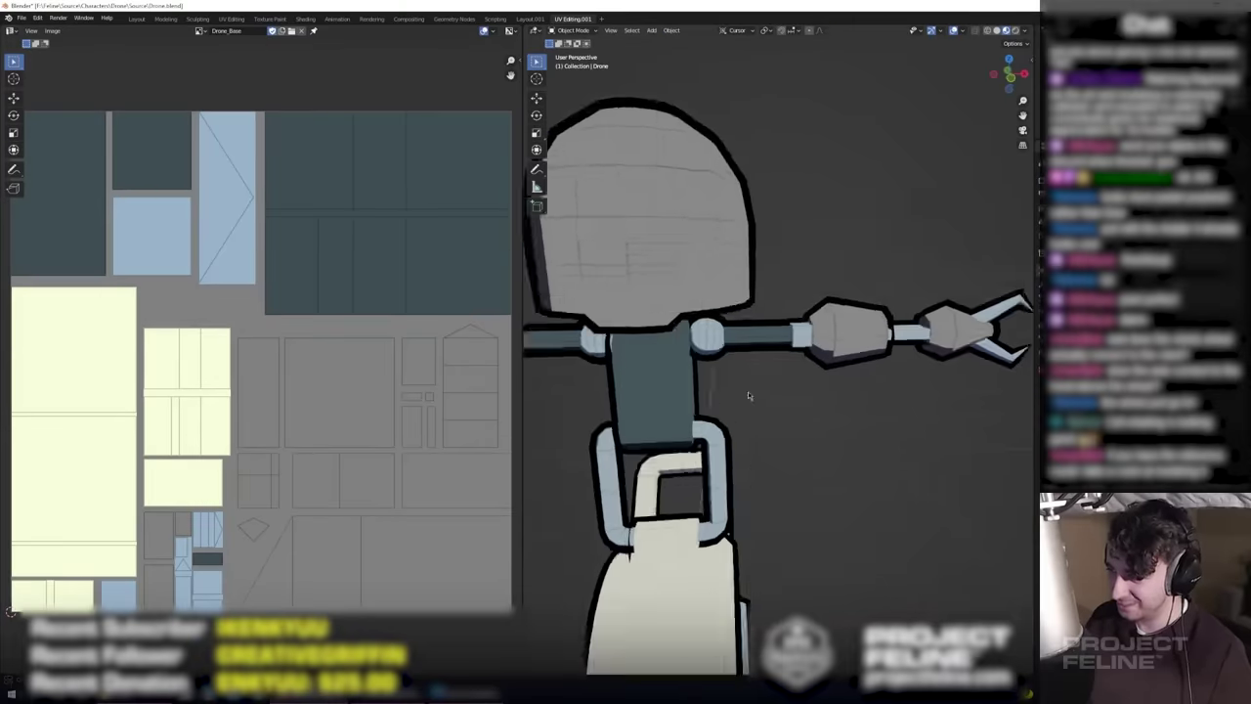
middle_click_drag(782, 342, 850, 327)
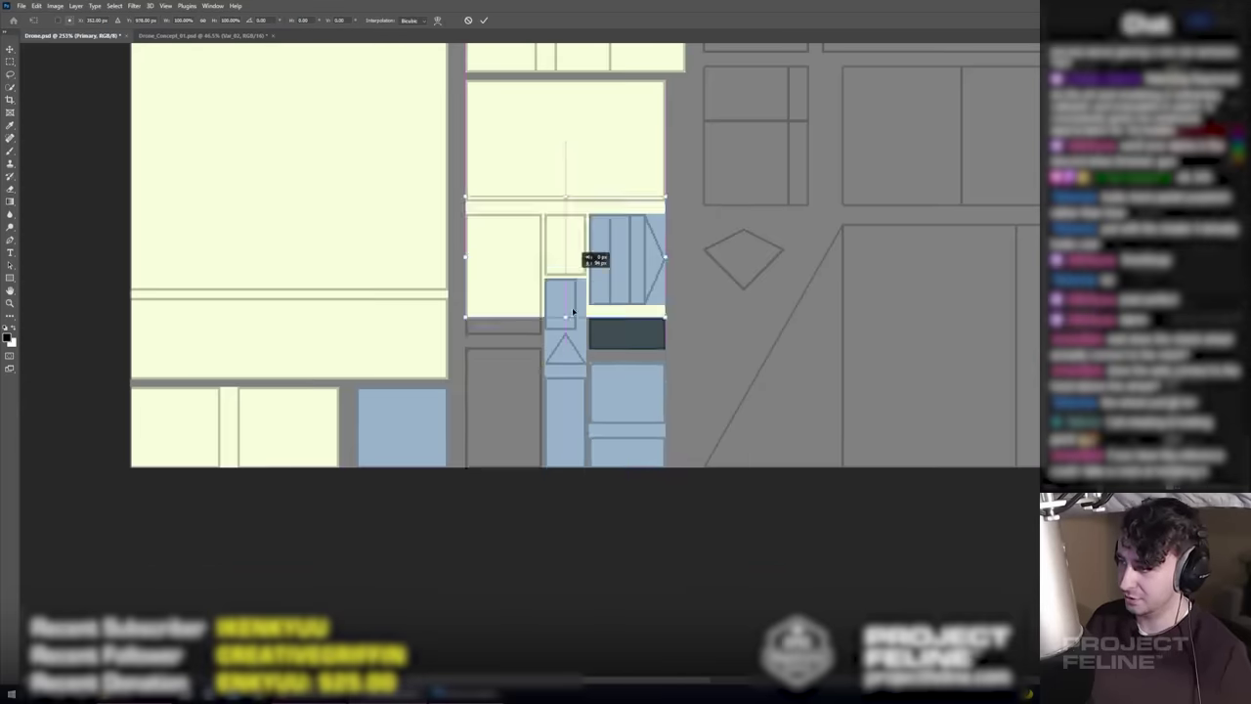
- Drag the duplicated colour block into place over its UV islands
left_click_drag(594, 260, 539, 204)
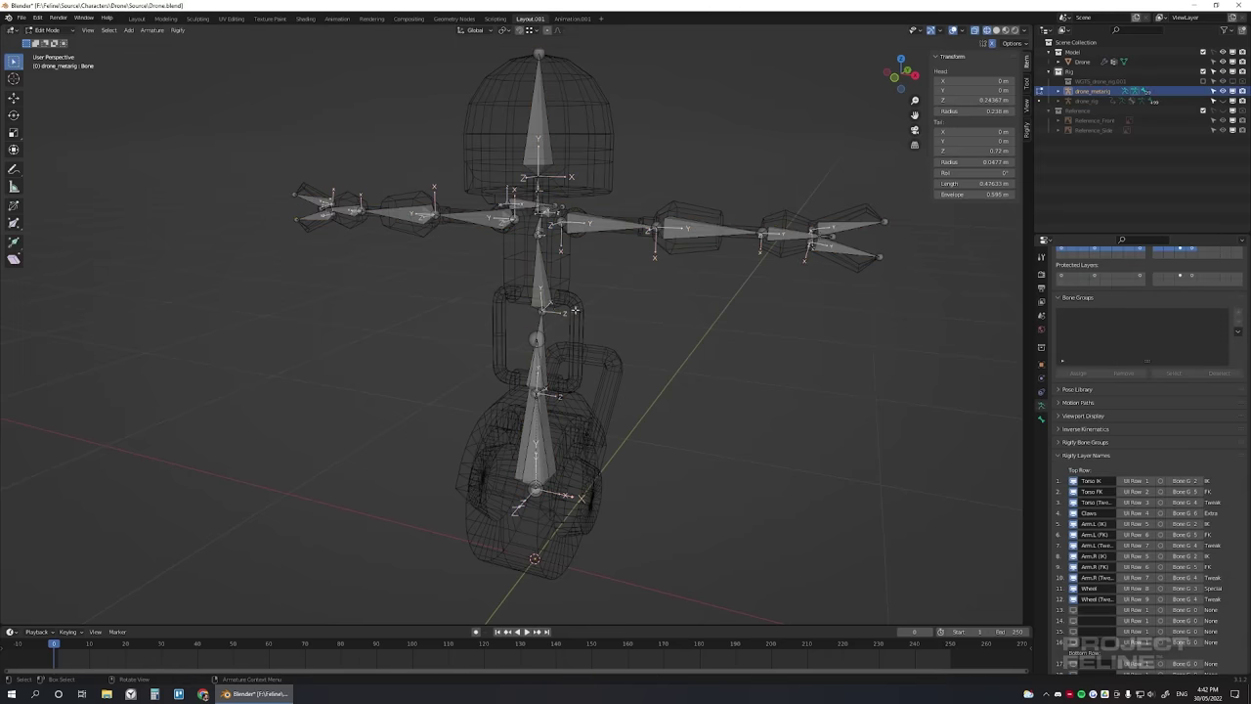
- Move the chosen arm bone to another Rigify layer, enter Edit Mode, and show both Arm IK layers
key("m")
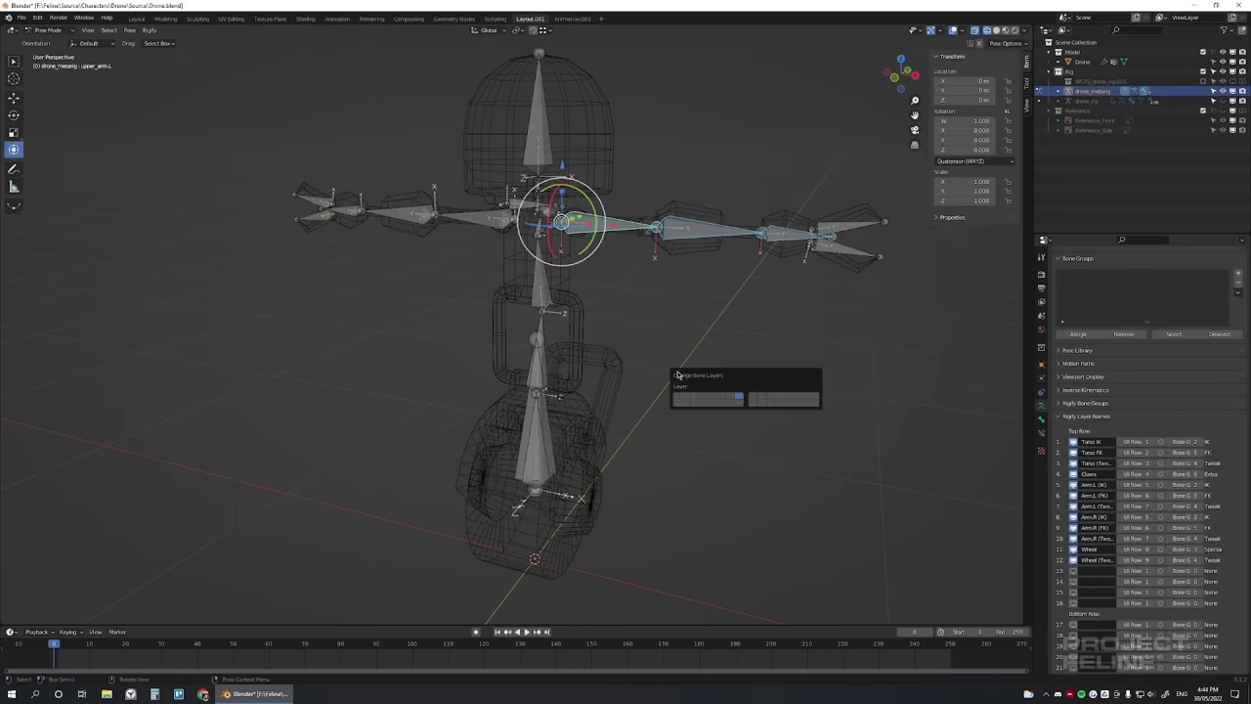
key("Tab")
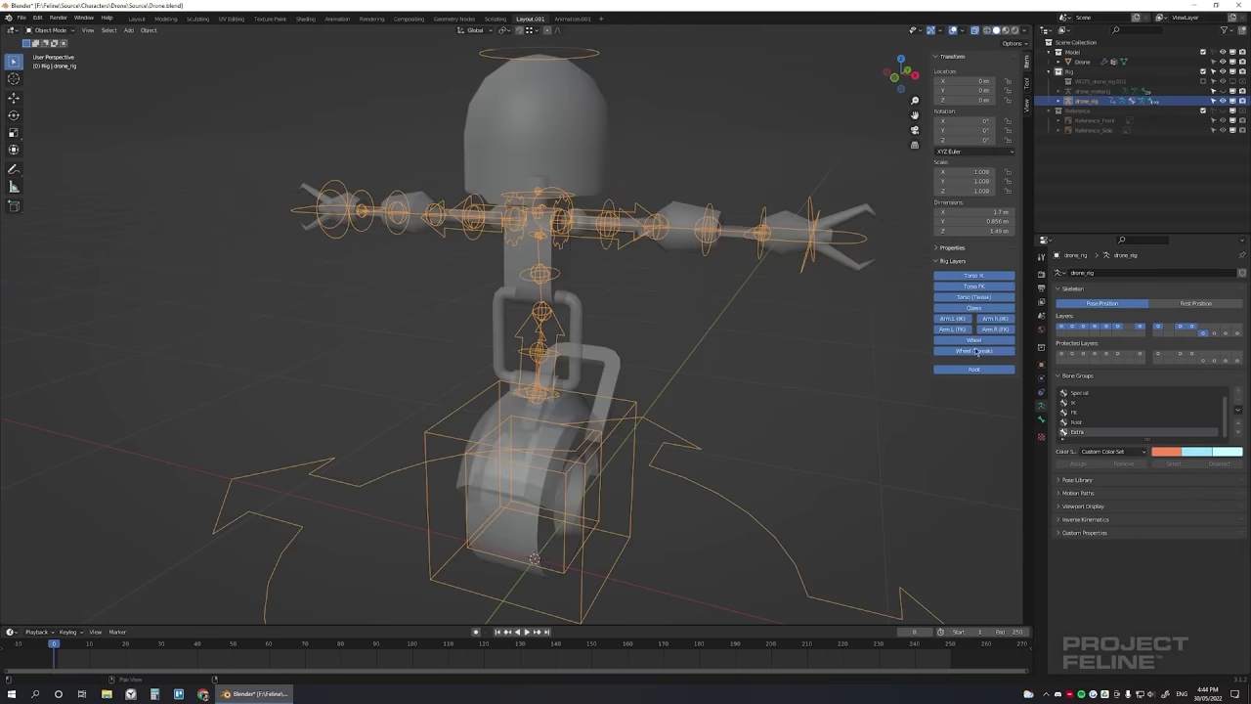
left_click(964, 320)
left_click(983, 320)
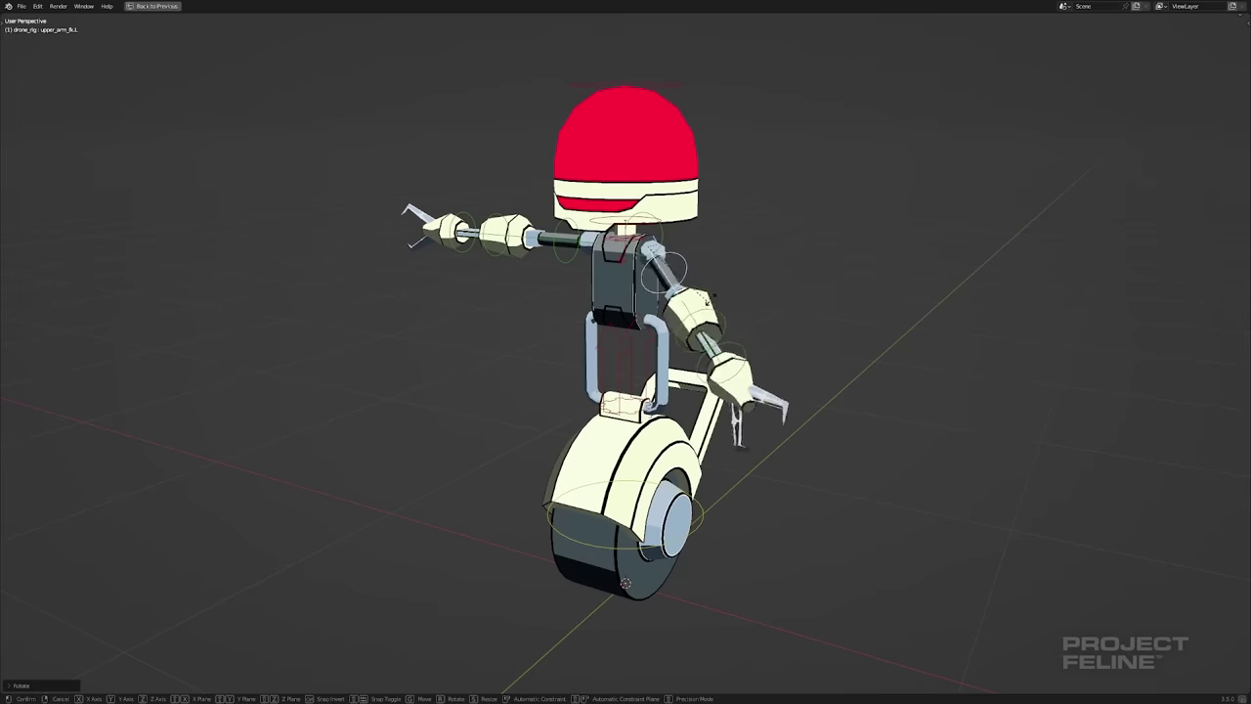
- Test the left arm rig by rotating upper_arm_fk.L and bending forearm_fk.L
left_click(770, 295)
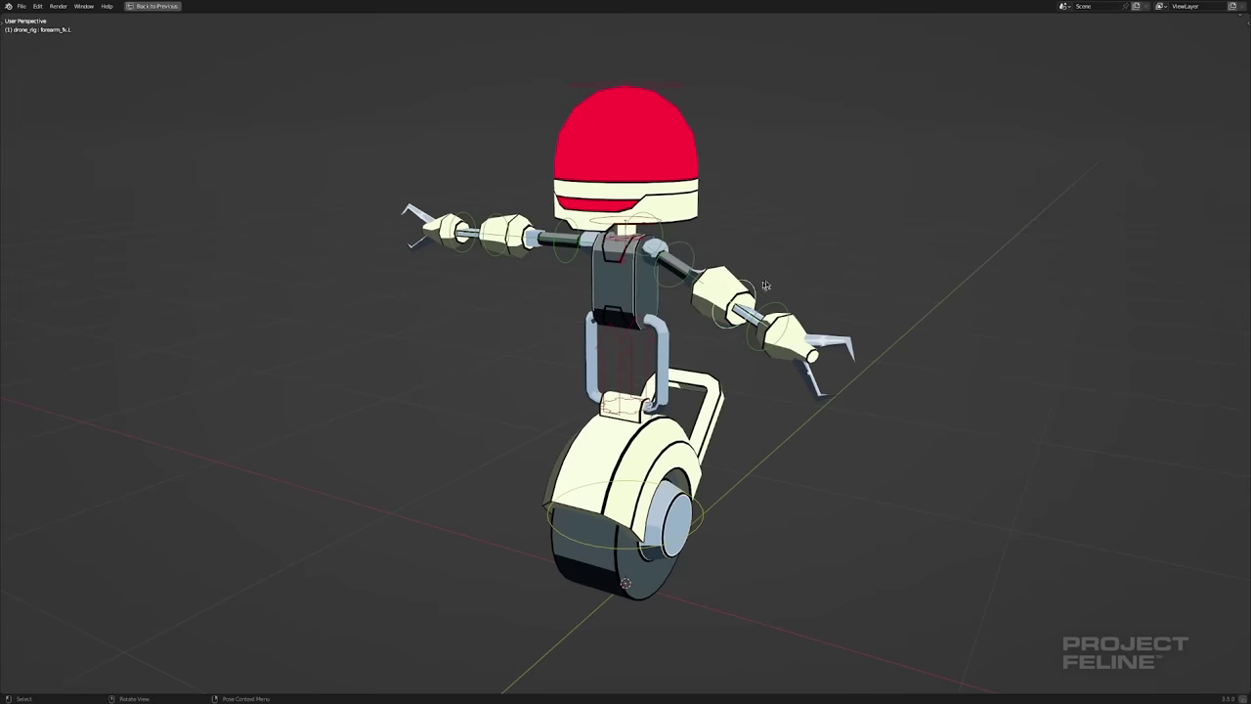
key("r")
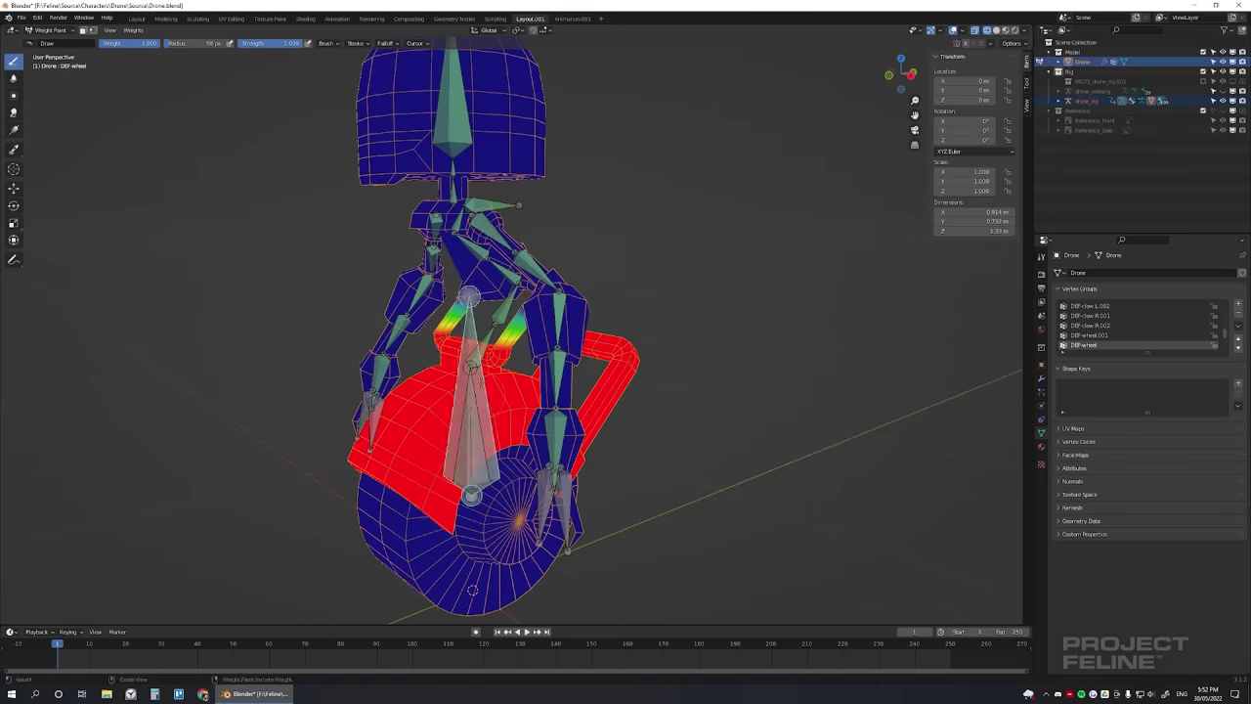
- Return to Object Mode and select the vertices assigned to the DEF-spine.002 vertex group
key("ctrl+Tab")
left_click(264, 141)
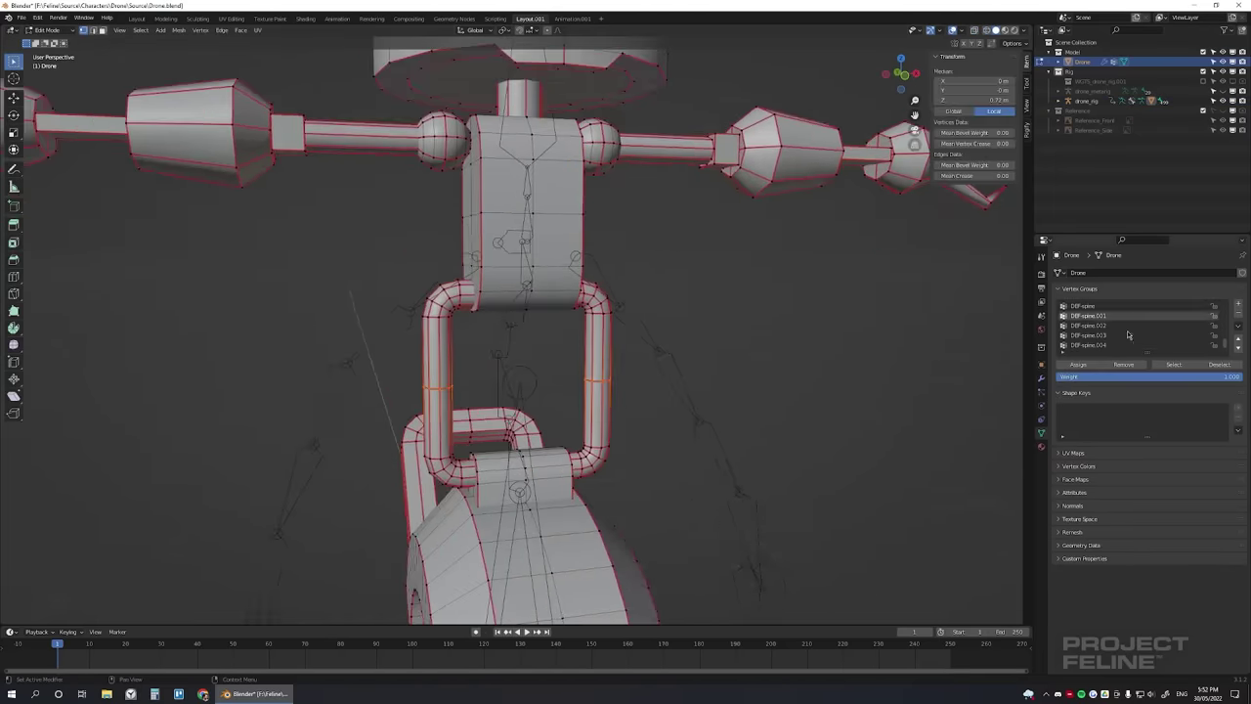
left_click(1087, 326)
left_click(1173, 364)
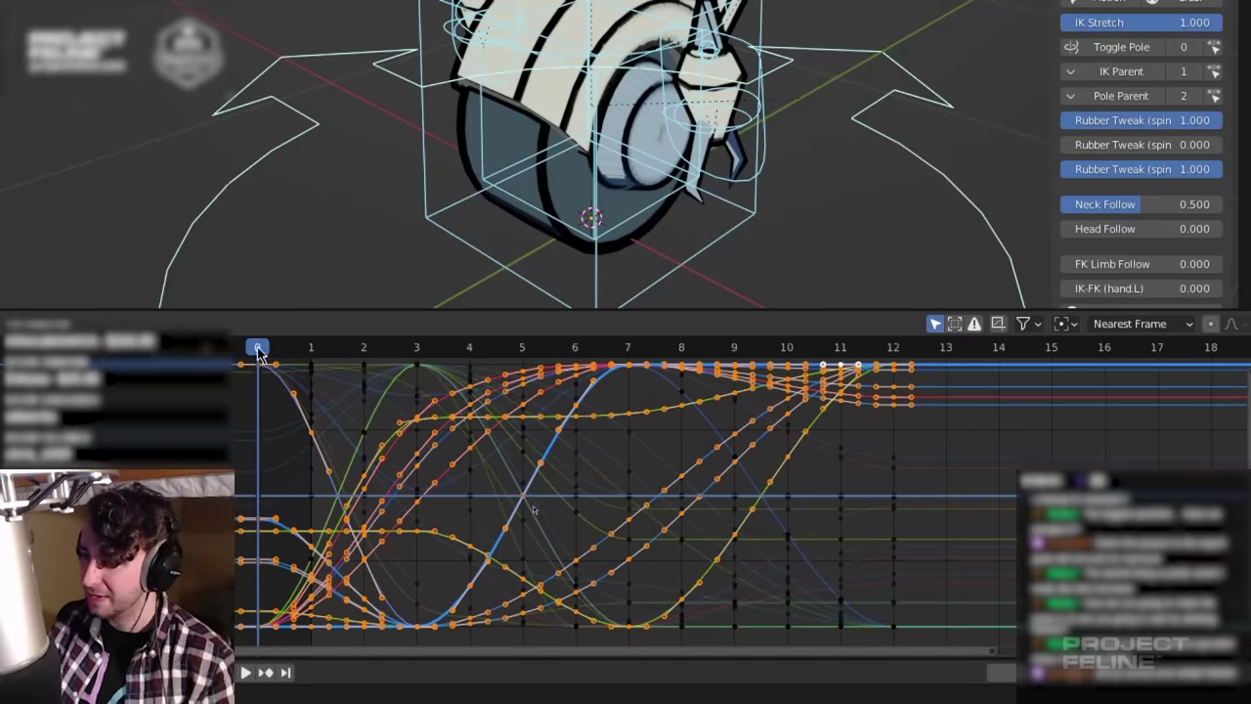
- Step, play and scrub through the drone's early frames to check the held keys
key("Right")
key("space")
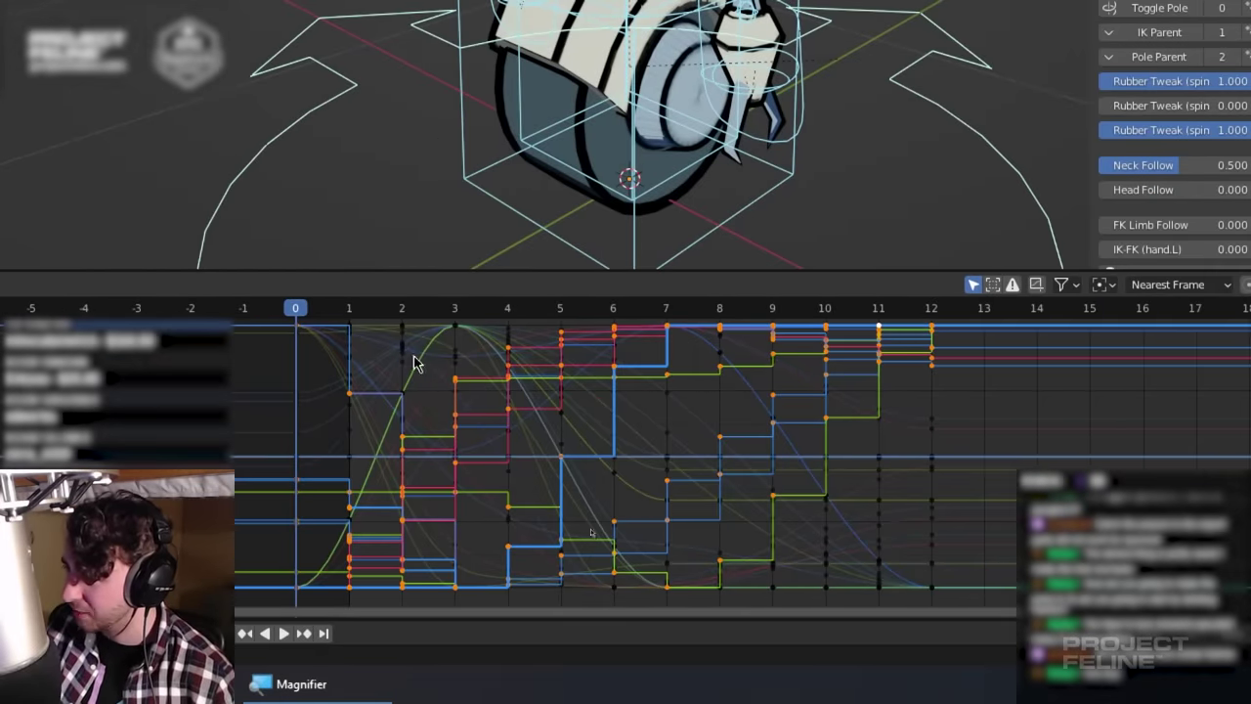
mouse_move(349, 326)
left_mouse_down()
mouse_move(726, 355)
mouse_move(365, 361)
mouse_move(437, 338)
mouse_move(508, 342)
mouse_move(342, 342)
left_mouse_up()
scroll(365, 361, "up", 3)
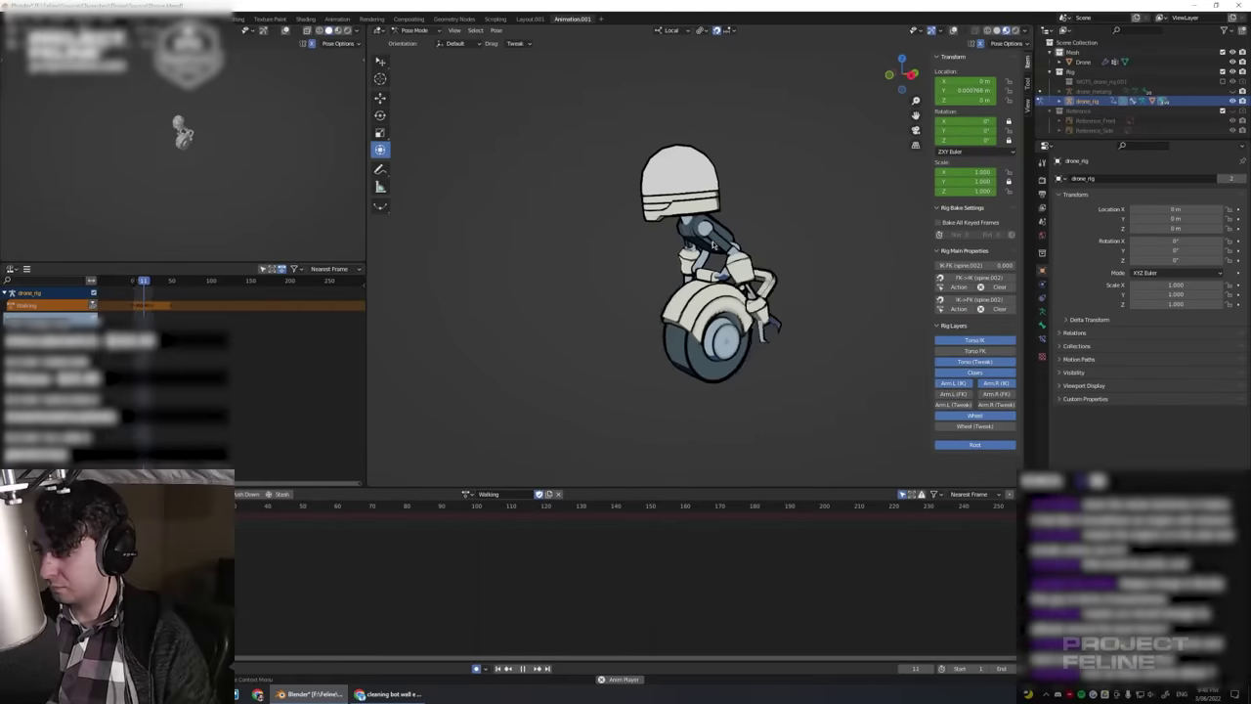
- Play the Alerted action and inspect the drone from front, perspective and right views
left_click(715, 246)
key("Escape")
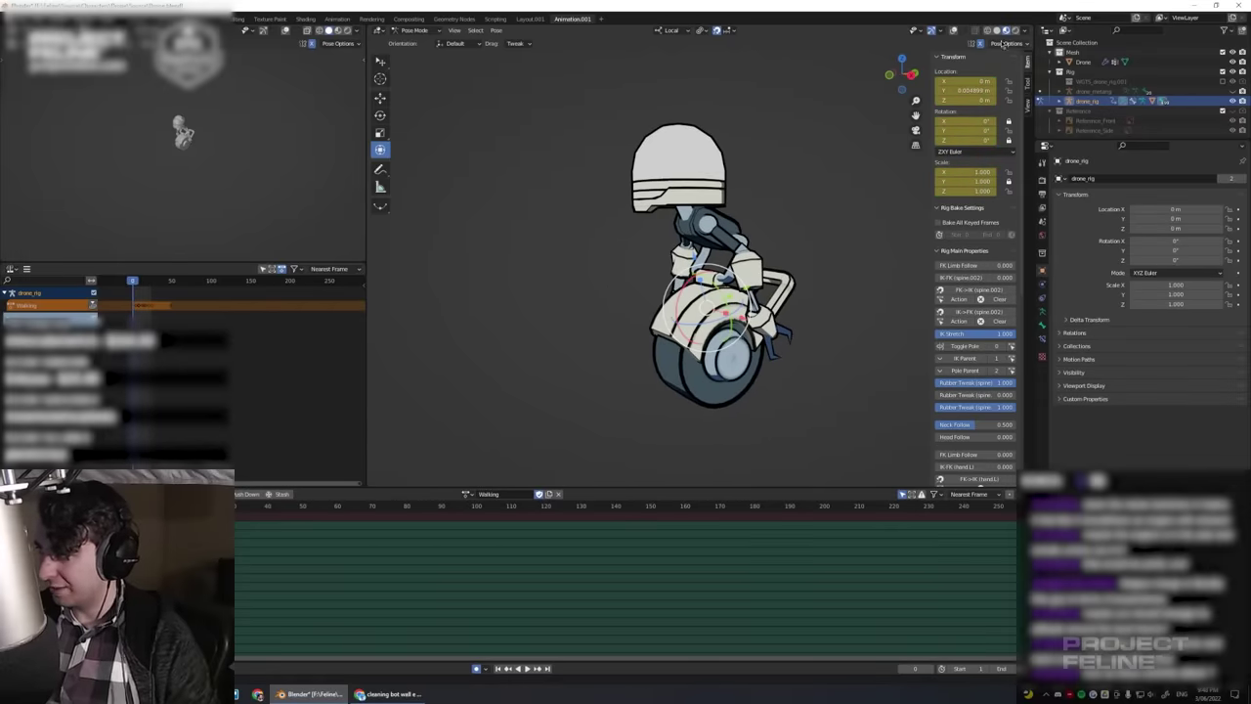
key("space")
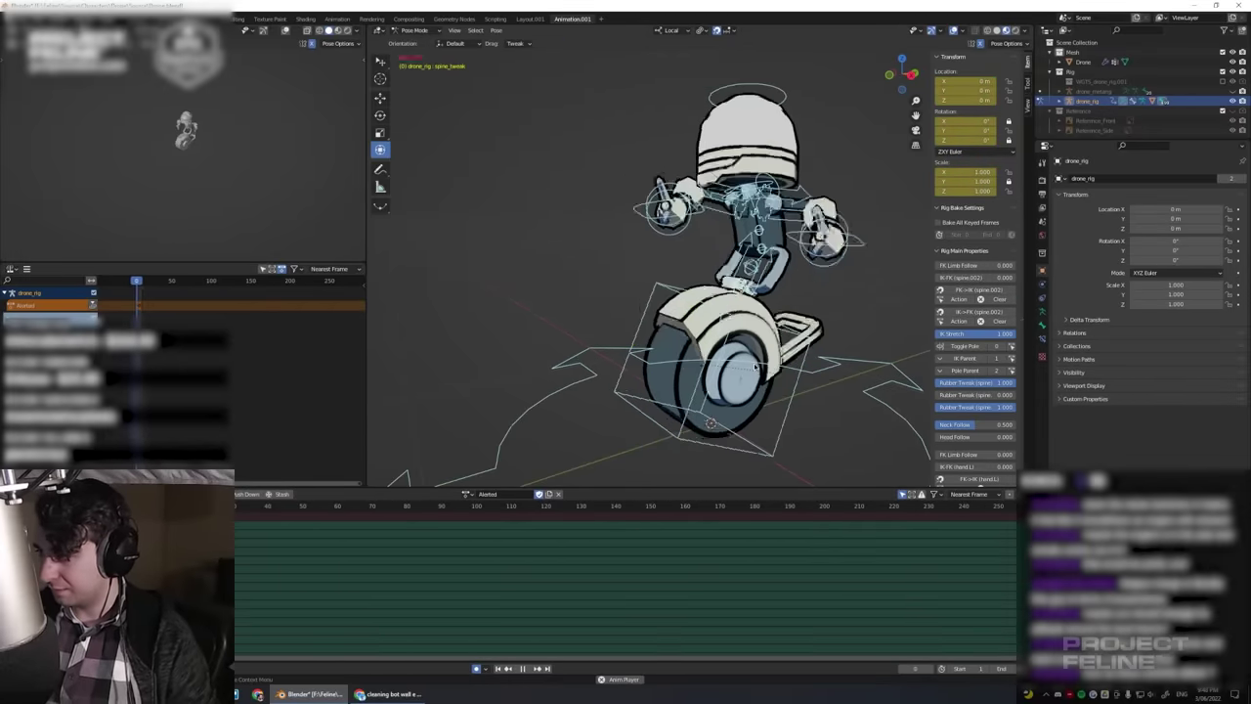
key("KP_1")
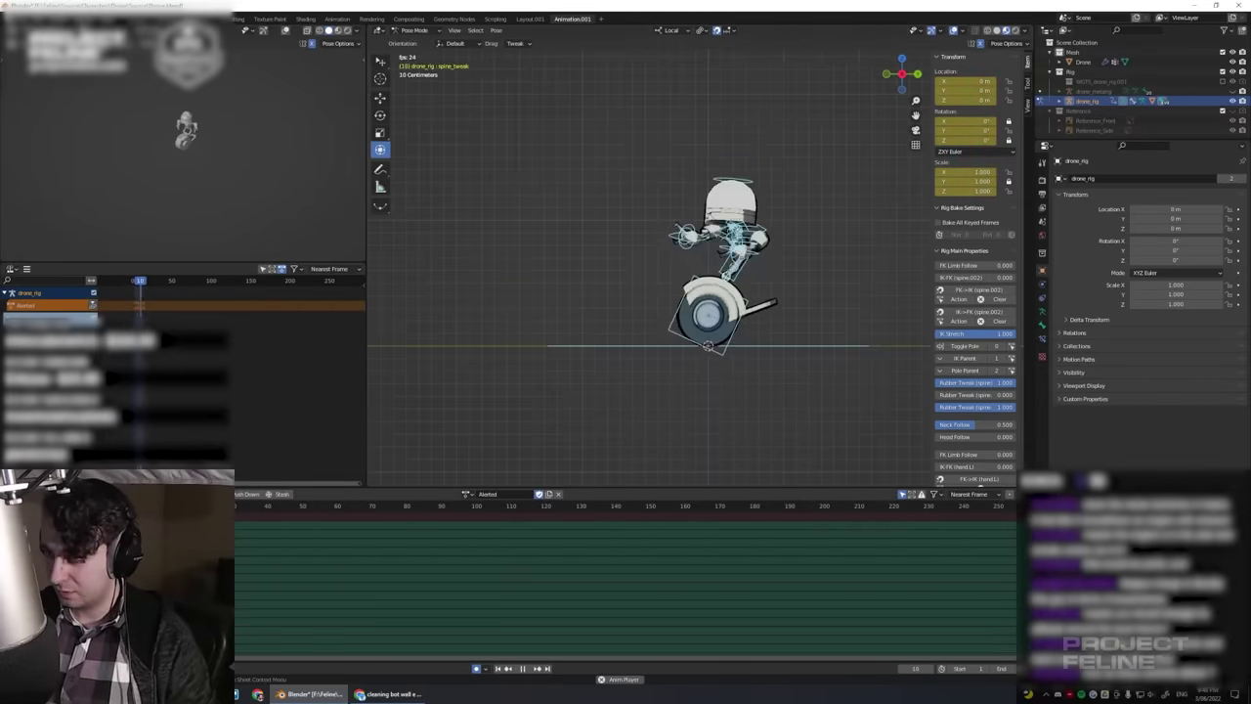
key("space")
middle_click_drag(743, 372, 779, 388)
scroll(780, 388, "up", 3)
key("space")
key("KP_3")
- Select the wheel control and play the Attack animation in a perspective view
left_click(717, 376)
middle_click_drag(716, 376, 664, 439)
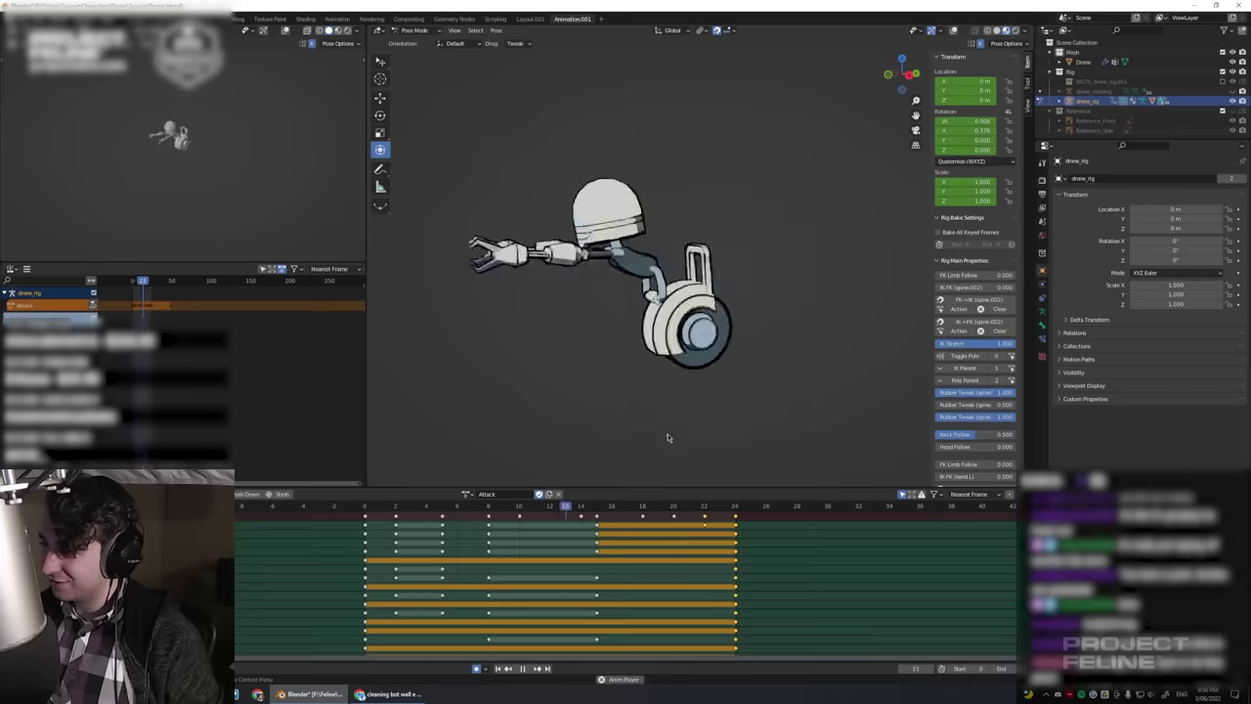
right_click(620, 288)
key("Escape")
middle_click_drag(619, 287, 765, 290)
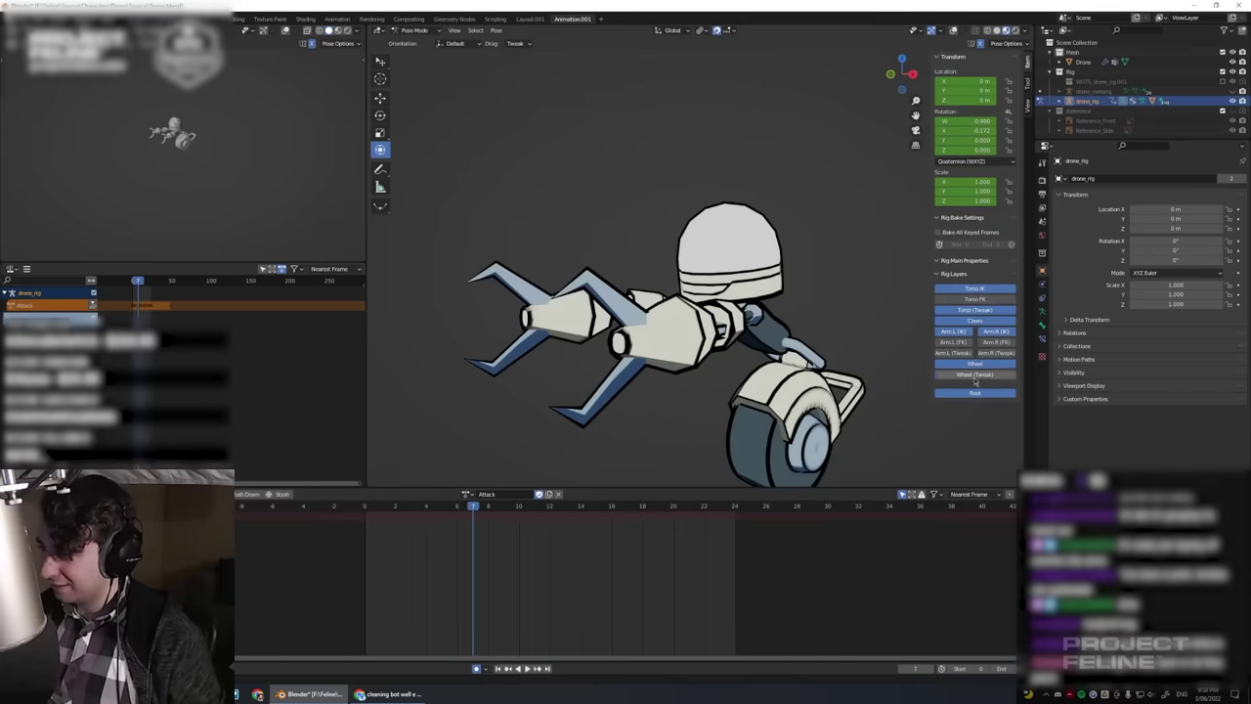
key("shift+alt+z")
key("space")
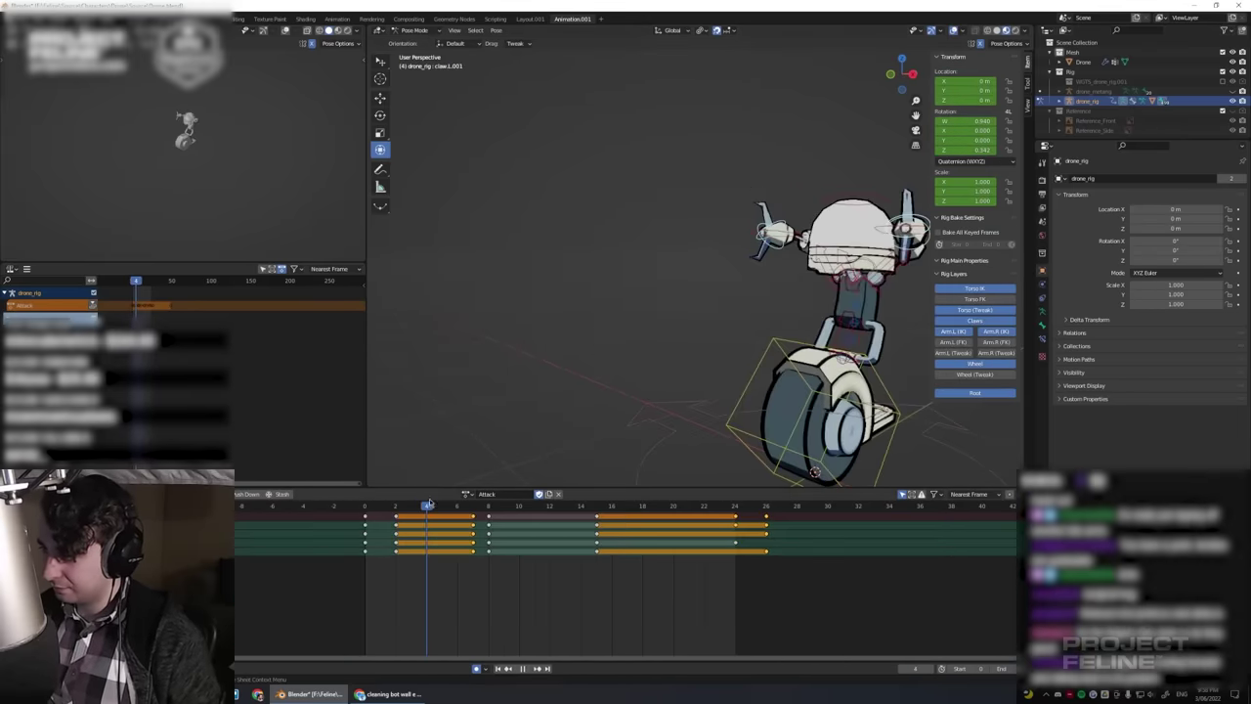
- Rotate the lower left claw bone, then select the neighbouring claw.L bone
left_click(744, 298)
key("r")
left_click(505, 515)
left_click(613, 396)
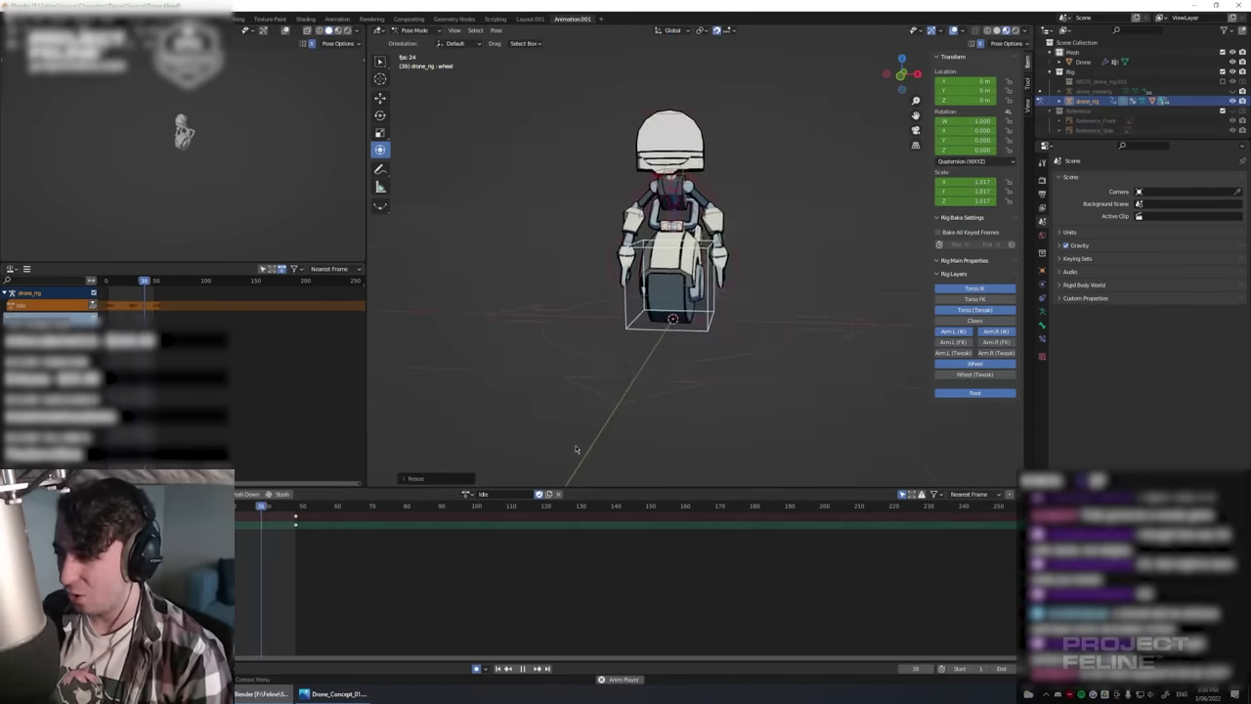
- Frame the wheel control from the front and set its X scale to 0.8
key("Escape")
key("KP_1")
key("KP_Decimal")
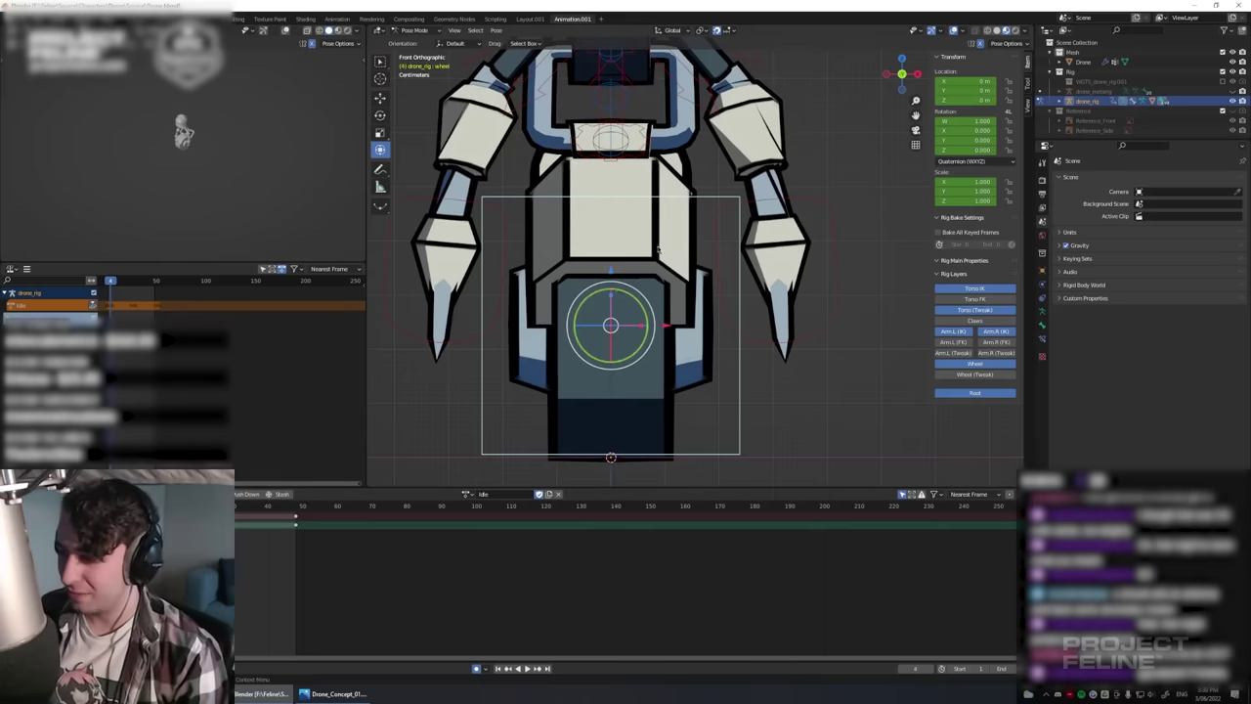
scroll(706, 274, "up", 5)
scroll(707, 273, "down", 6)
double_click(978, 183)
type("0.8")
key("Return")
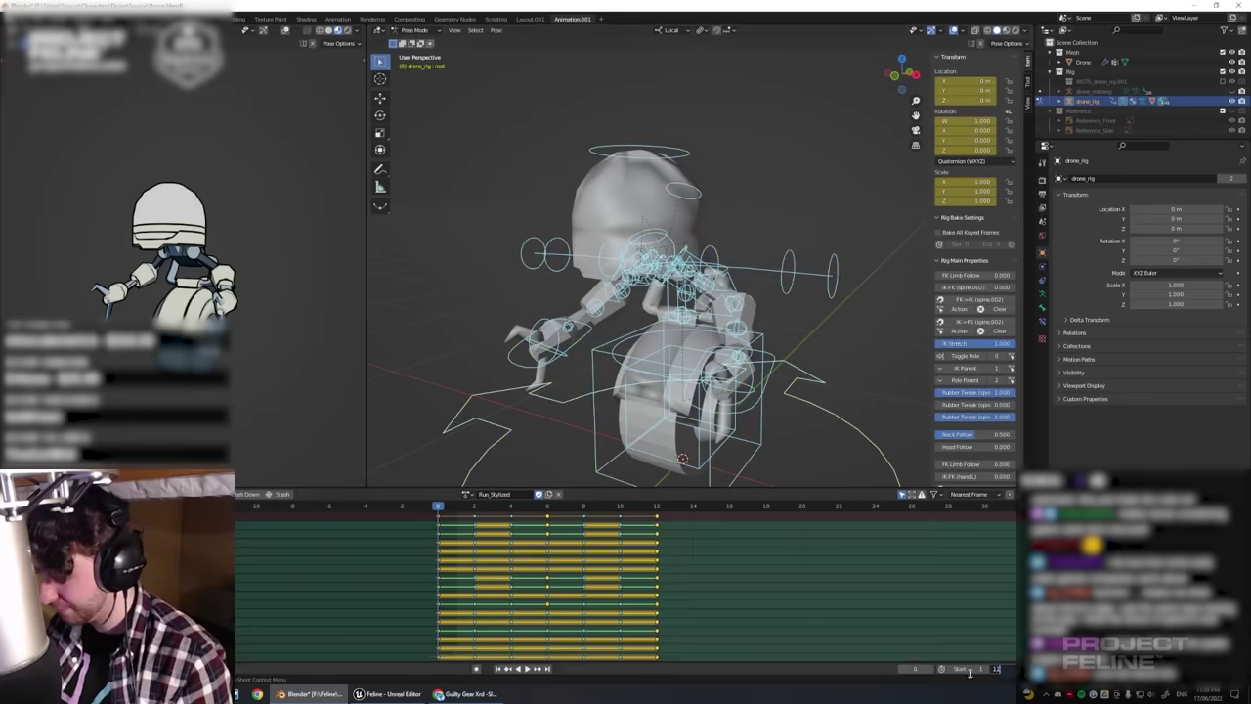
- Switch to a different reference image and move the playhead back to frame 1
left_click(55, 33)
left_click(167, 246)
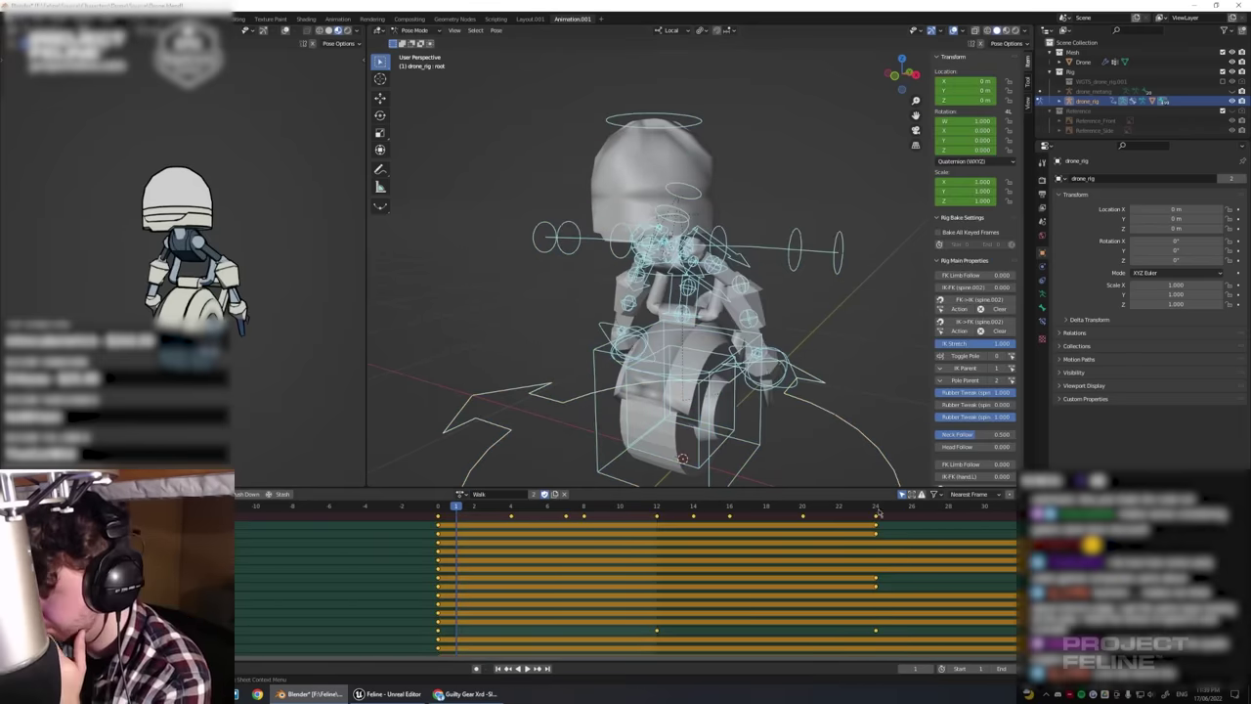
left_click_drag(877, 507, 456, 507)
- Load the Walk_Stylized action, export it as FBX, and confirm the import settings in Unreal
left_click(461, 493)
left_click(479, 593)
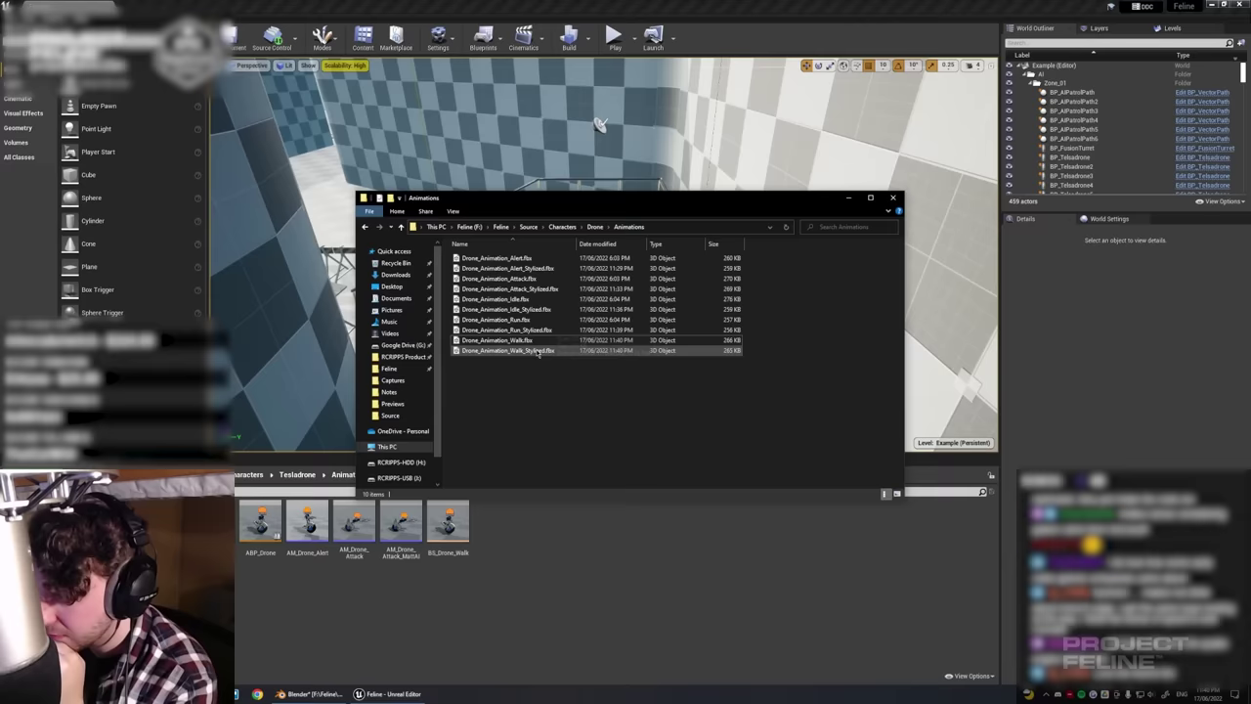
left_click_drag(517, 352, 566, 600)
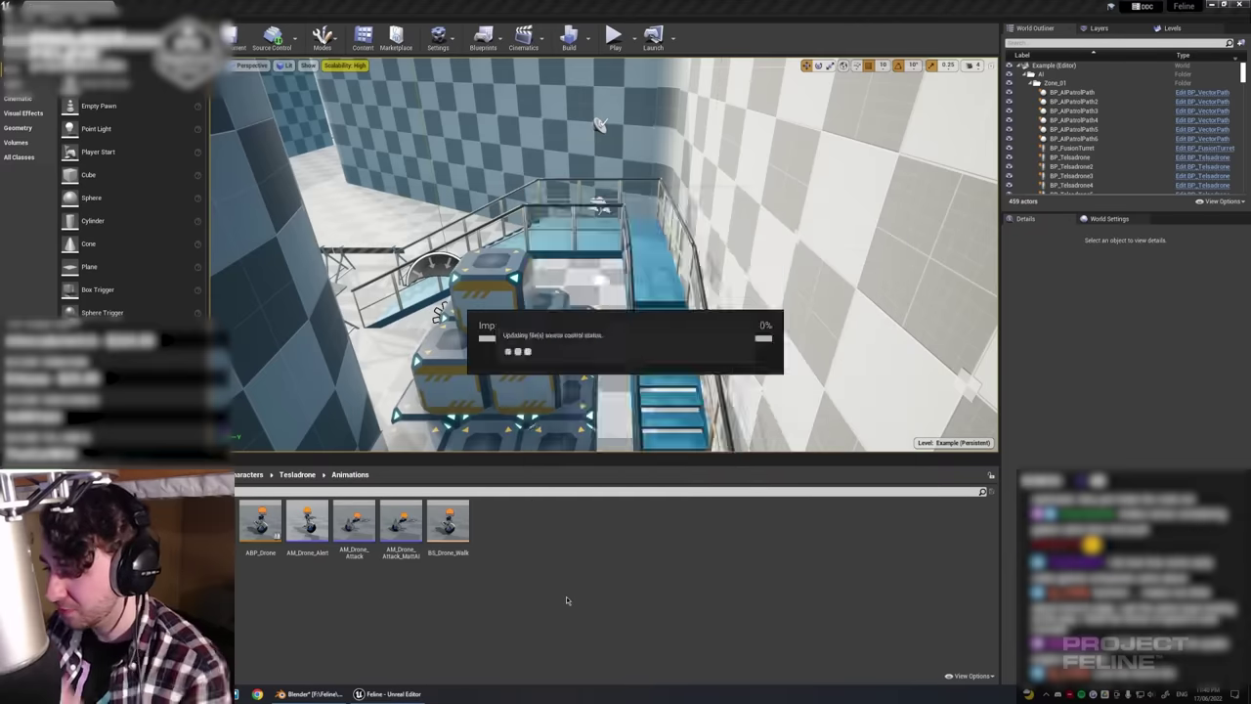
left_click(684, 516)
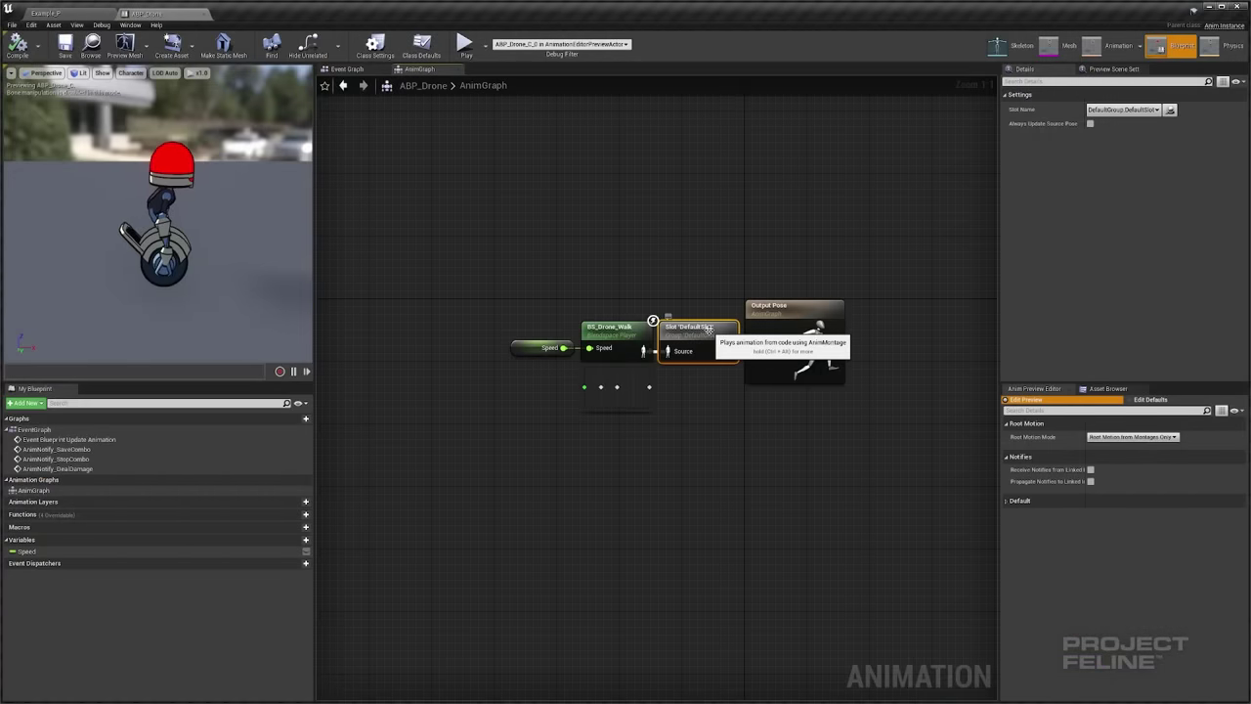
- Deselect the montage Slot node in the ABP_Drone AnimGraph
left_click(660, 299)
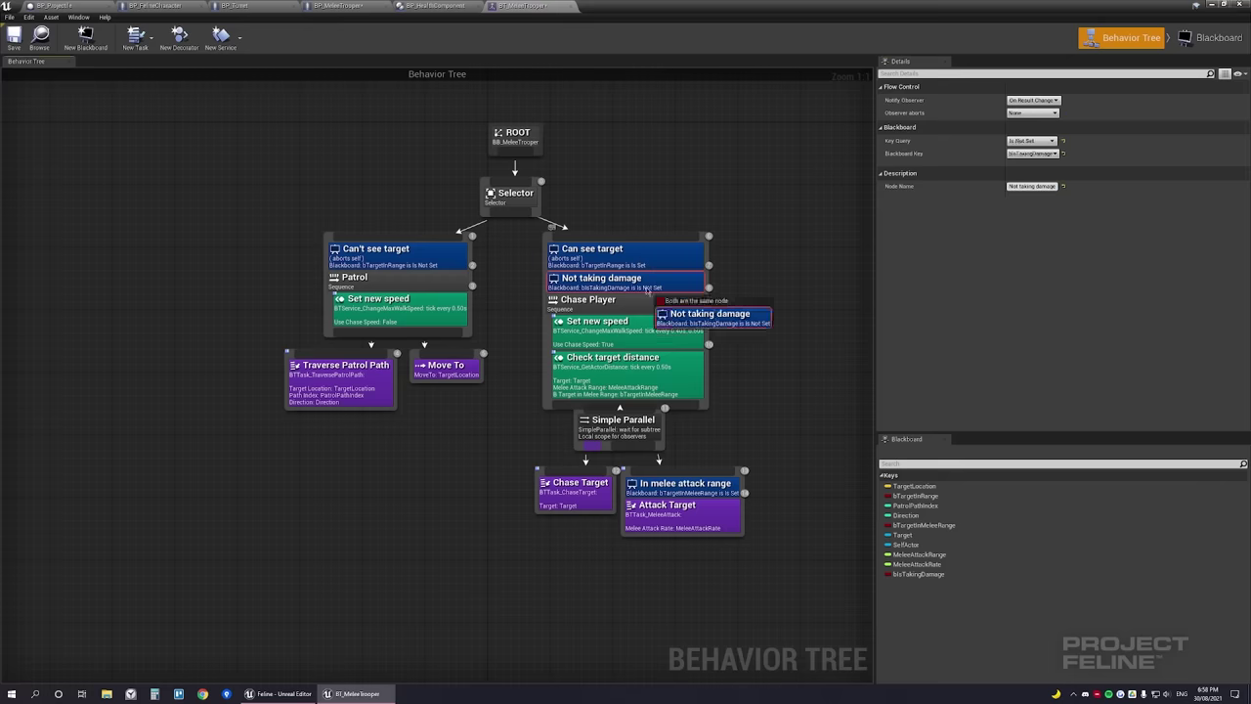
- Move the Not taking damage decorator under Can see target and select the Attack Target task
left_click_drag(647, 289, 645, 285)
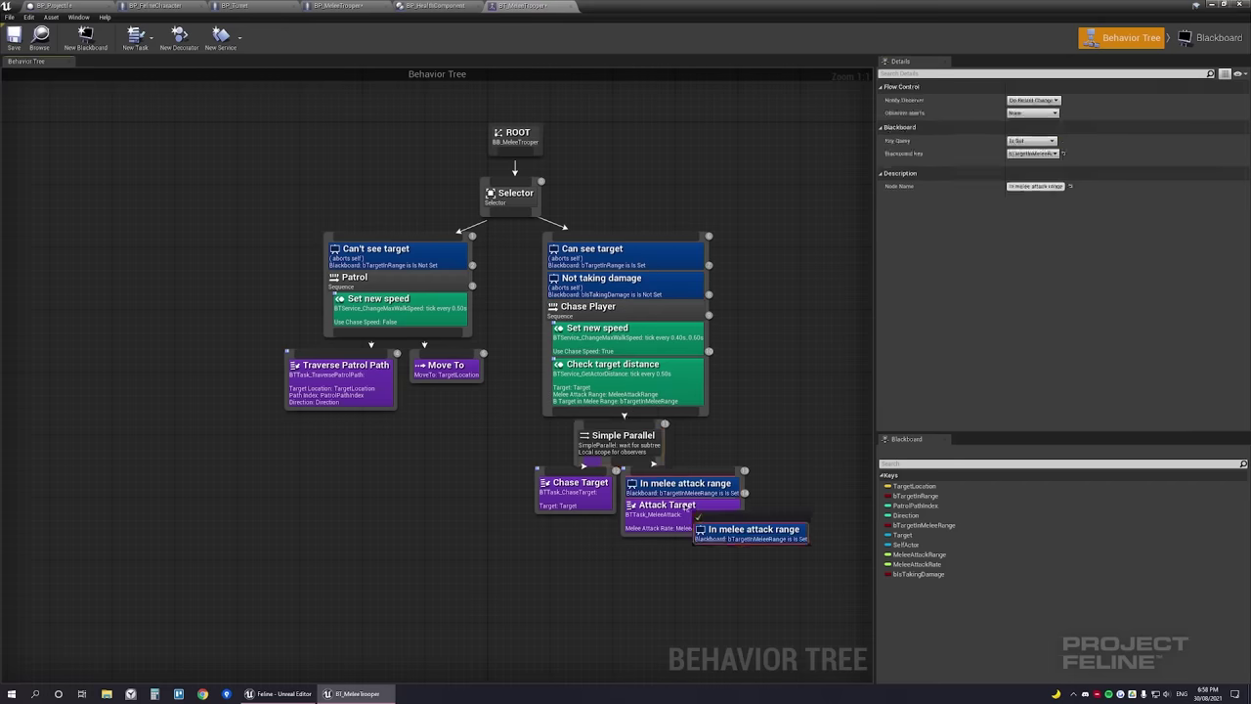
left_click(506, 330)
left_click(665, 543)
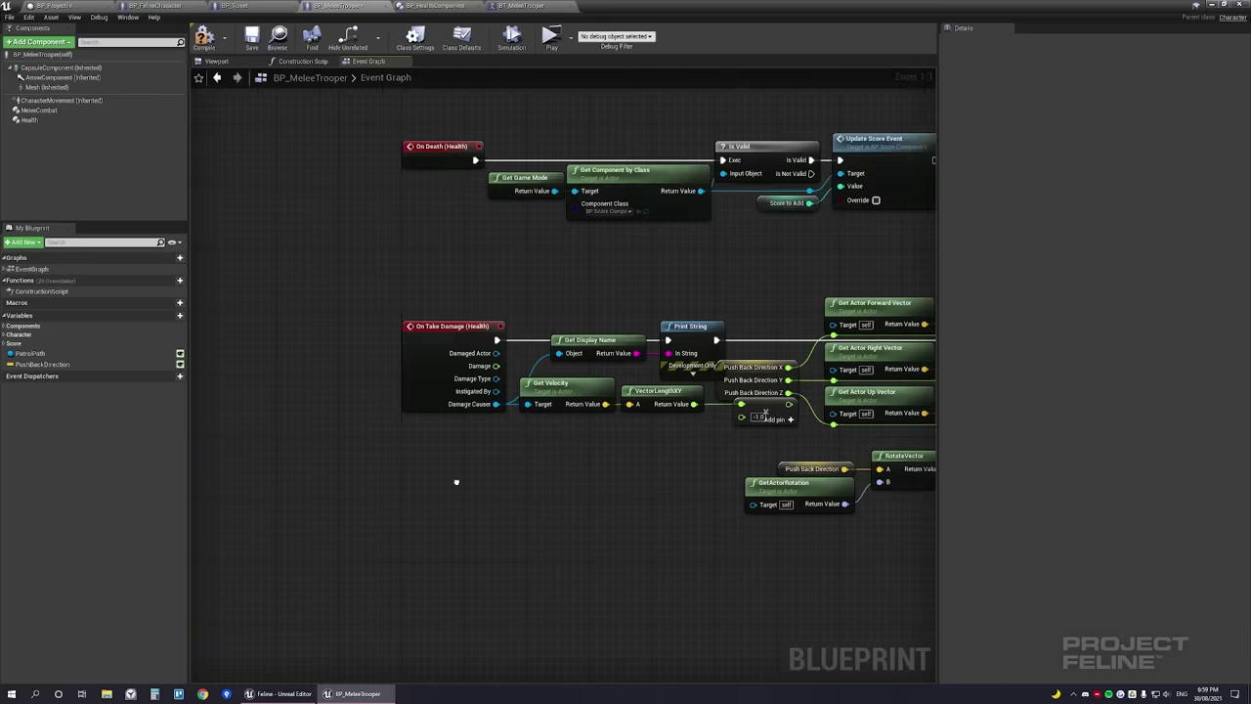
- Move BP_MeleeTrooper's RotateVector and GetActorRotation nodes up-right, then run the game
right_click_drag(455, 482, 293, 567)
right_click_drag(880, 464, 767, 442)
left_click_drag(606, 521, 731, 501)
right_click_drag(250, 221, 509, 287)
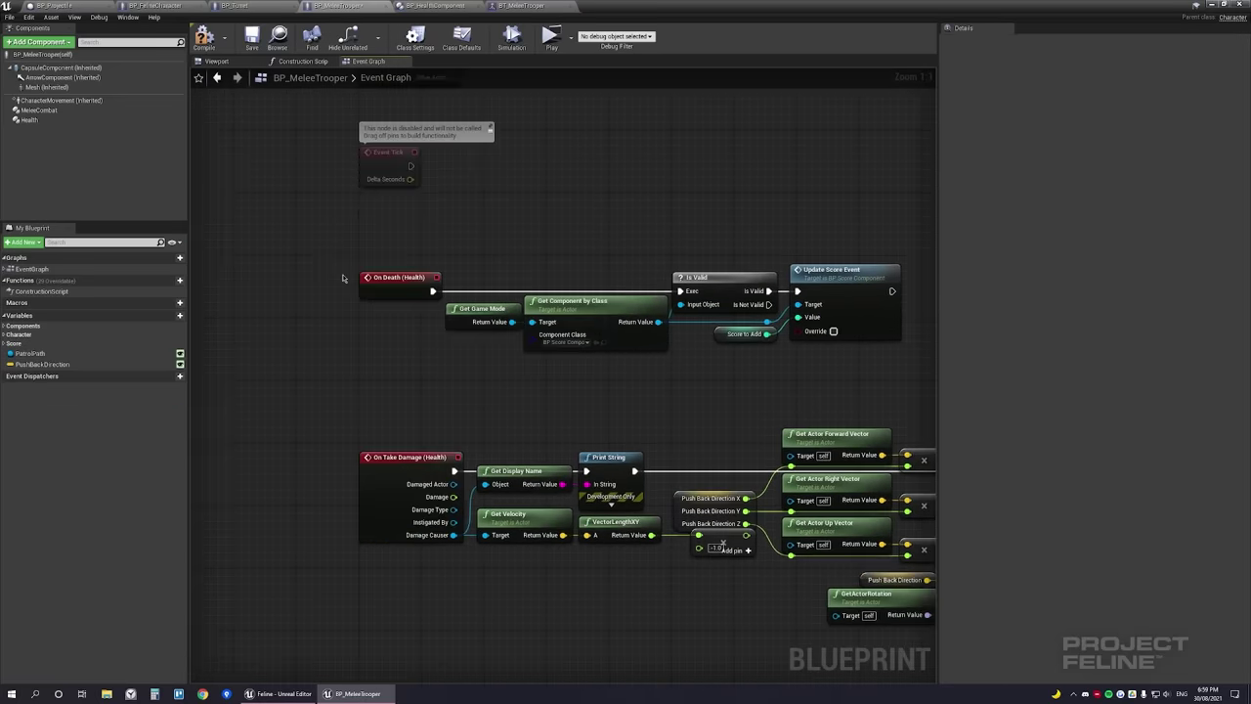
left_click(552, 37)
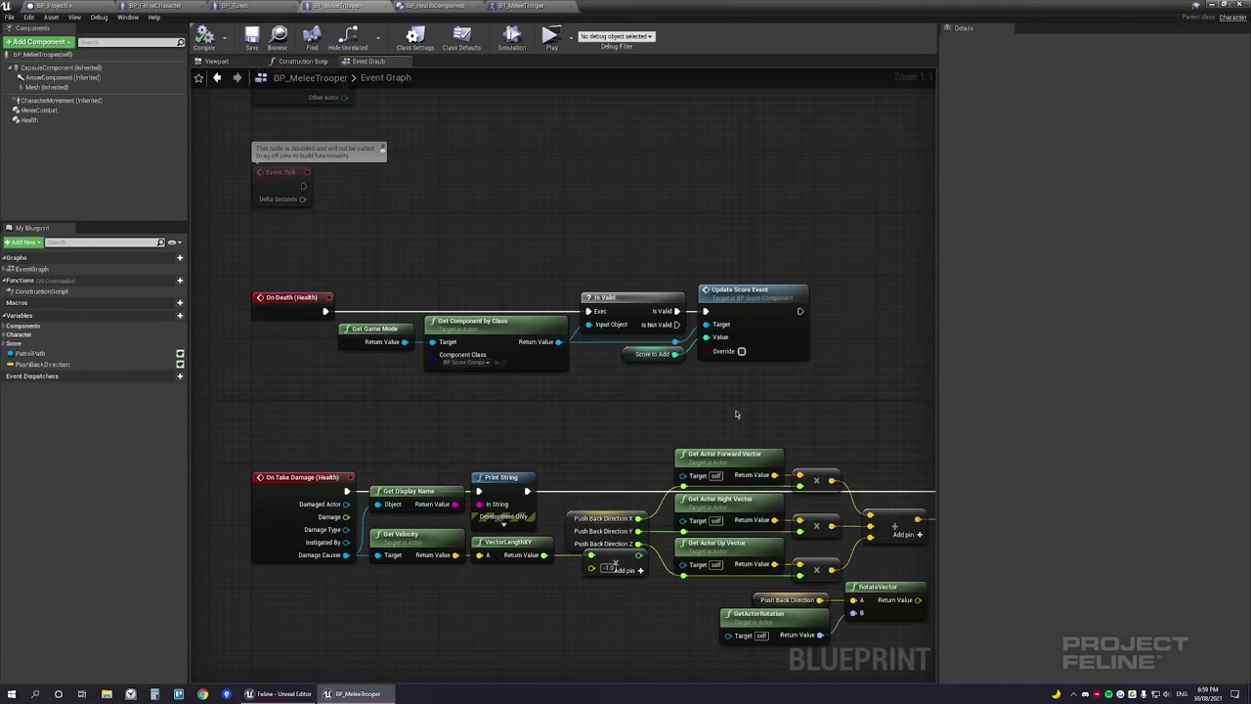
right_click_drag(508, 415, 586, 283)
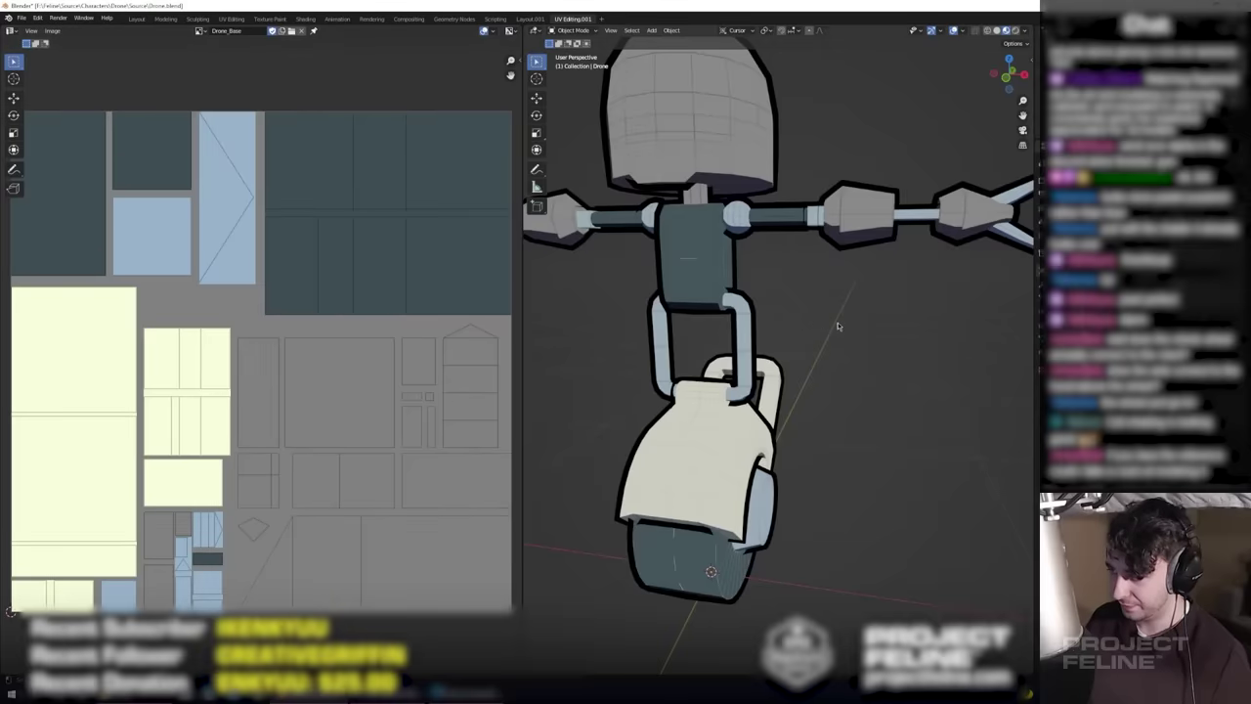
- Orbit the textured drone, save the colour-block texture in Photoshop, and return to Blender
middle_click_drag(837, 326, 248, 367)
key("alt+Tab")
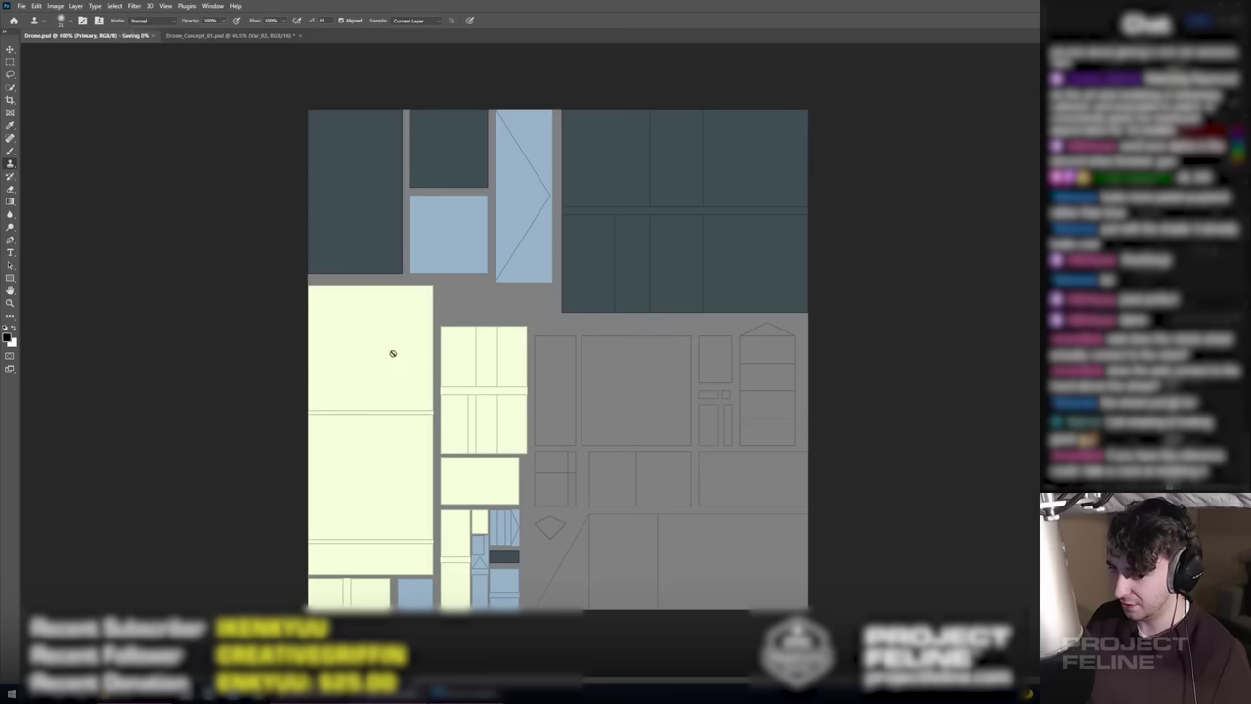
key("alt+Tab")
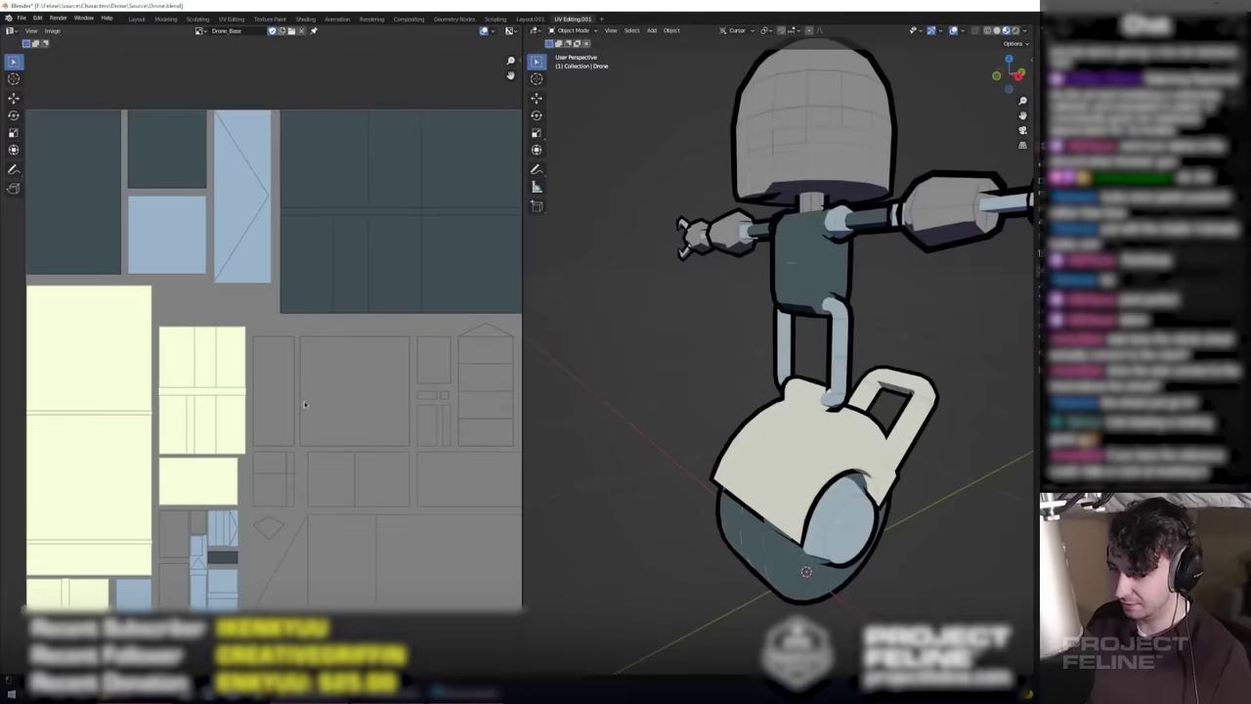